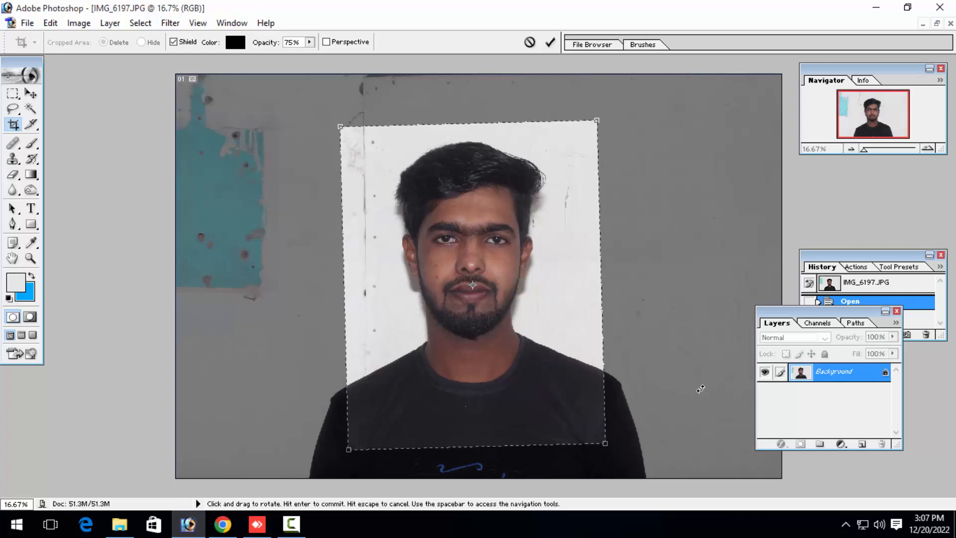
# Rotate the crop frame around the head and shoulders slightly counterclockwise and apply the crop.
pyautogui.moveTo(701, 389); pyautogui.dragTo(705, 387)
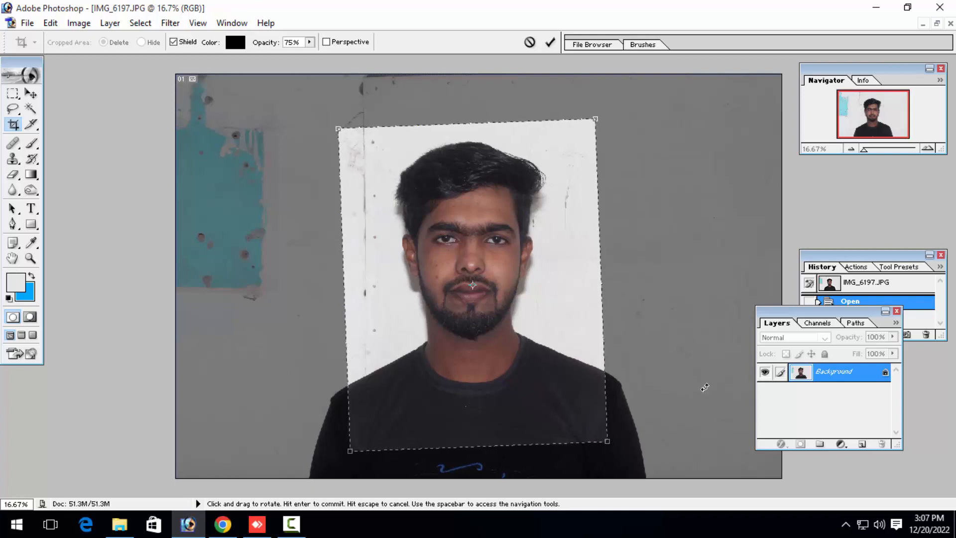
pyautogui.press('Return')
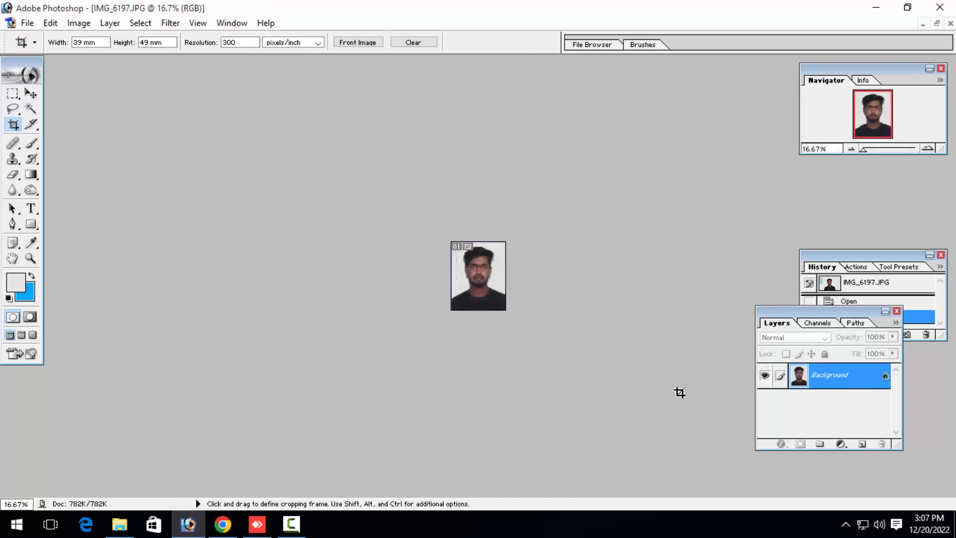
# Brighten the cropped portrait with Curves, reusing the last curve settings.
pyautogui.press('ctrl')
pyautogui.hotkey('ctrl', '+')
pyautogui.hotkey('ctrl', '+')
pyautogui.hotkey('ctrl', '+')
pyautogui.hotkey('ctrl', '+')
pyautogui.hotkey('ctrl', '+')
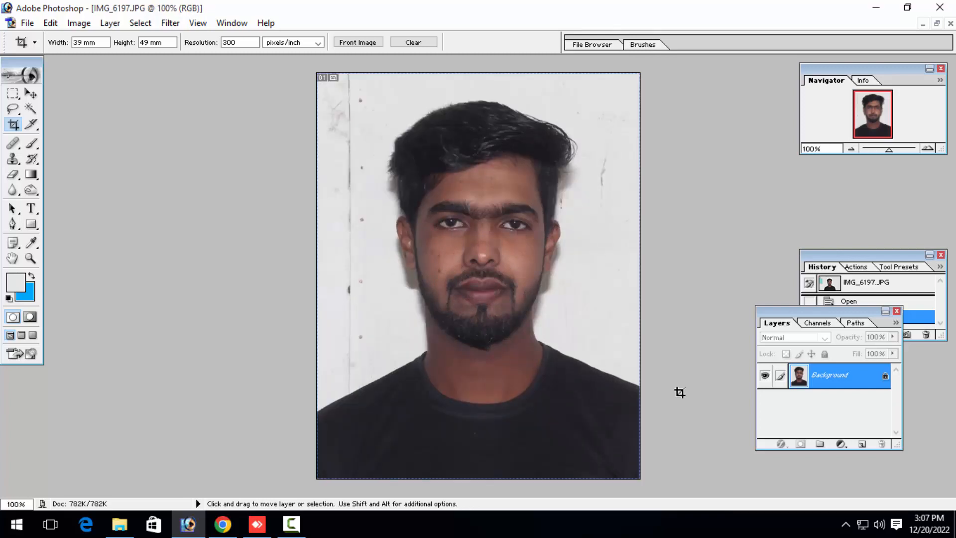
pyautogui.hotkey('ctrl', 'alt', 'm')
pyautogui.press('Return')
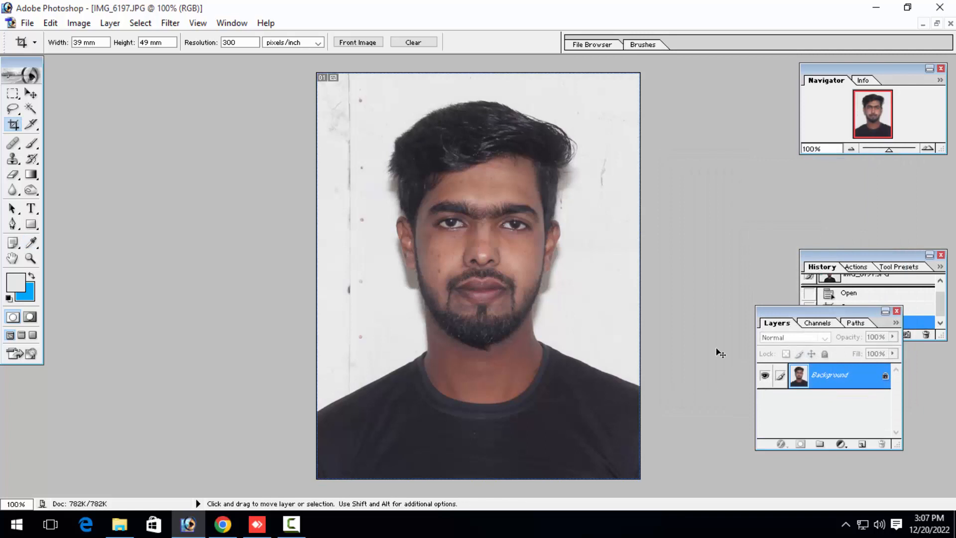
# Select the wall behind the man with the Magic Wand at tolerance 50 and feather the selection.
pyautogui.hotkey('ctrl', '+')
pyautogui.hotkey('ctrl', '+')
pyautogui.hotkey('ctrl', '-')
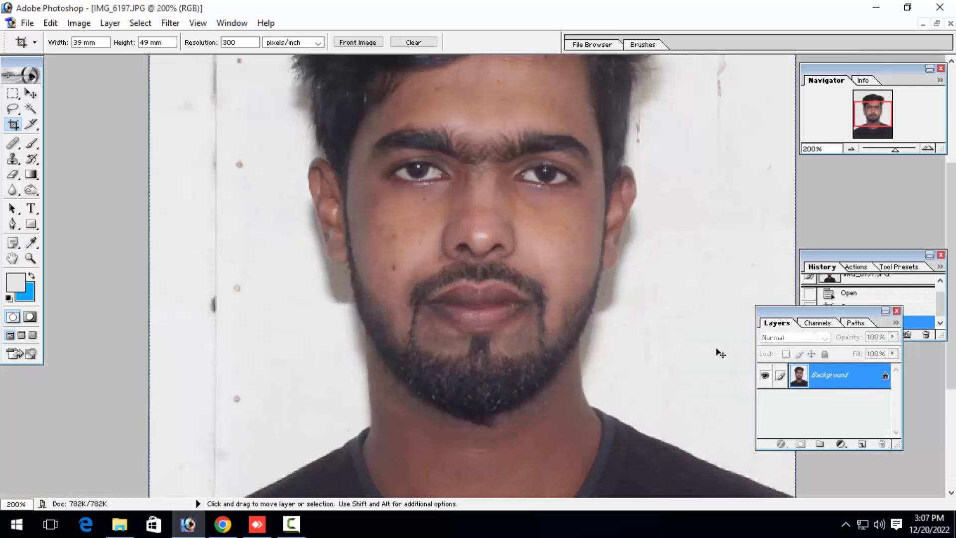
pyautogui.hotkey('ctrl', '-')
pyautogui.press('w')
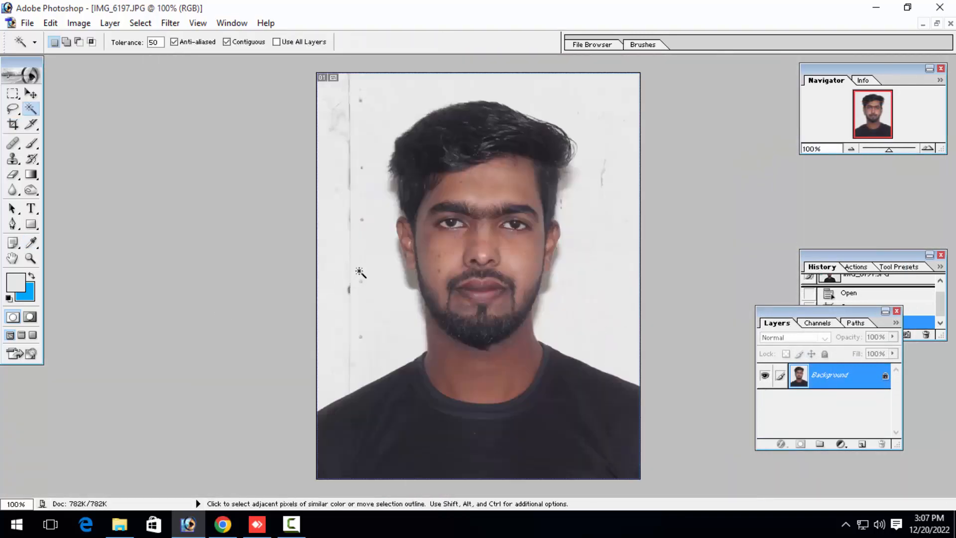
pyautogui.click(342, 280)
pyautogui.hotkey('ctrl', 'alt', 'd')
pyautogui.press('Return')
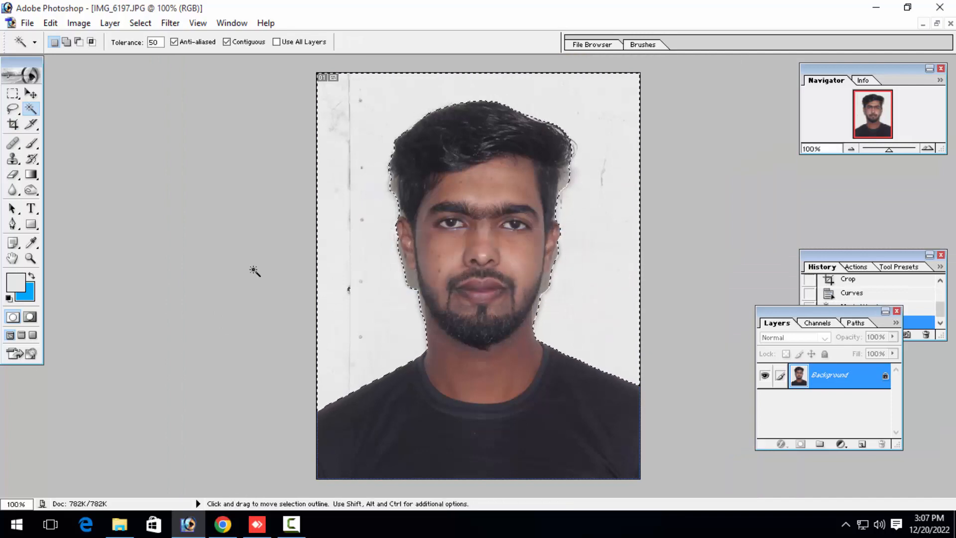
# Set the background colour to white, clear the selected wall to white, and deselect.
pyautogui.click(26, 293)
pyautogui.moveTo(704, 282); pyautogui.dragTo(470, 182)
pyautogui.press('Return')
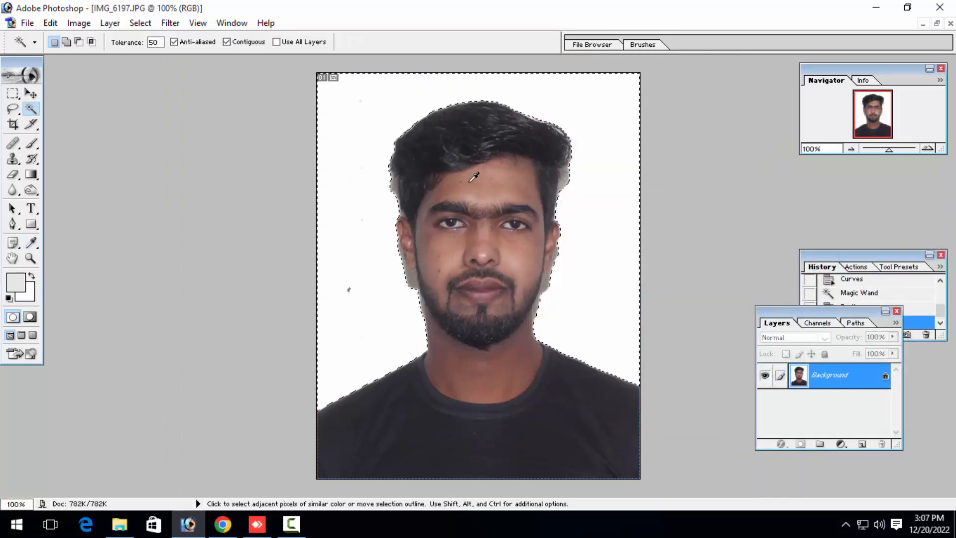
pyautogui.hotkey('ctrl', 'BackSpace')
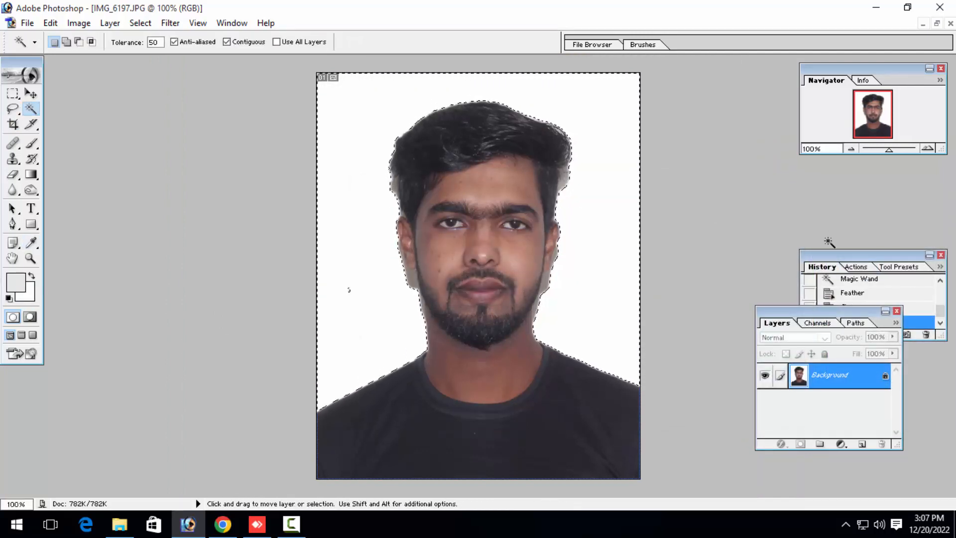
pyautogui.hotkey('ctrl', 'd')
# Trace a closed Pen path around the grey shadow along the ear and jaw on the image's left side.
pyautogui.hotkey('ctrl', '+')
pyautogui.hotkey('ctrl', '+')
pyautogui.hotkey('ctrl', '+')
pyautogui.hotkey('ctrl', '+')
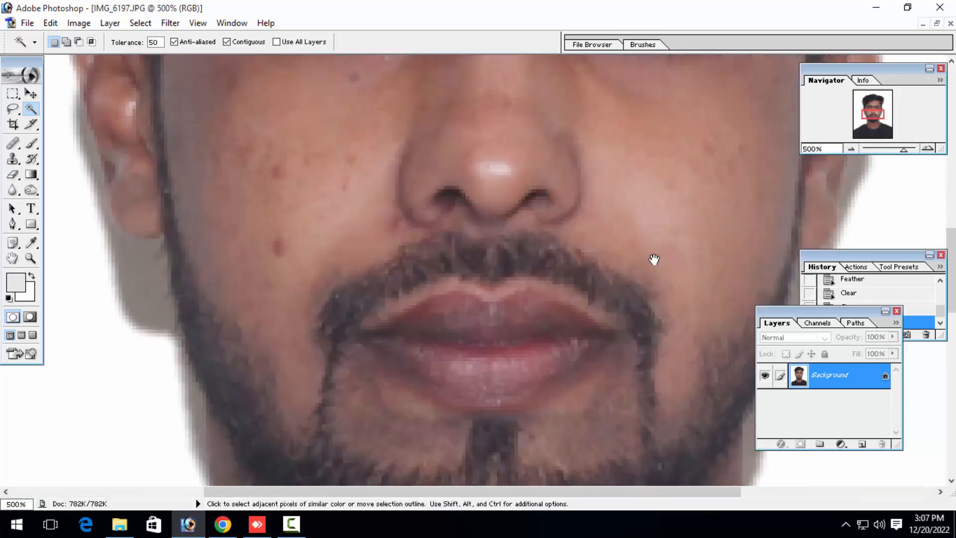
pyautogui.moveTo(276, 295); pyautogui.dragTo(373, 275)
pyautogui.press('p')
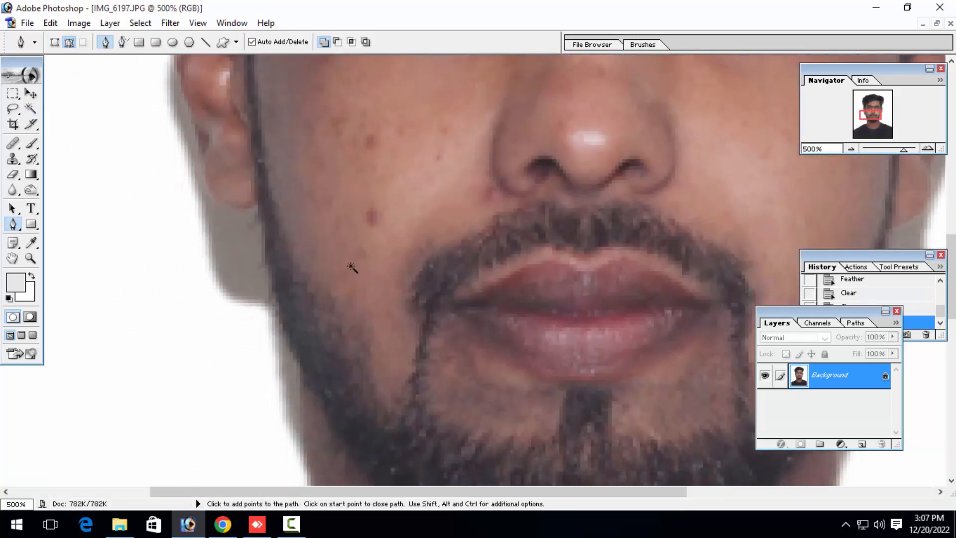
pyautogui.scroll(-1, 300, 411)
pyautogui.click(300, 406)
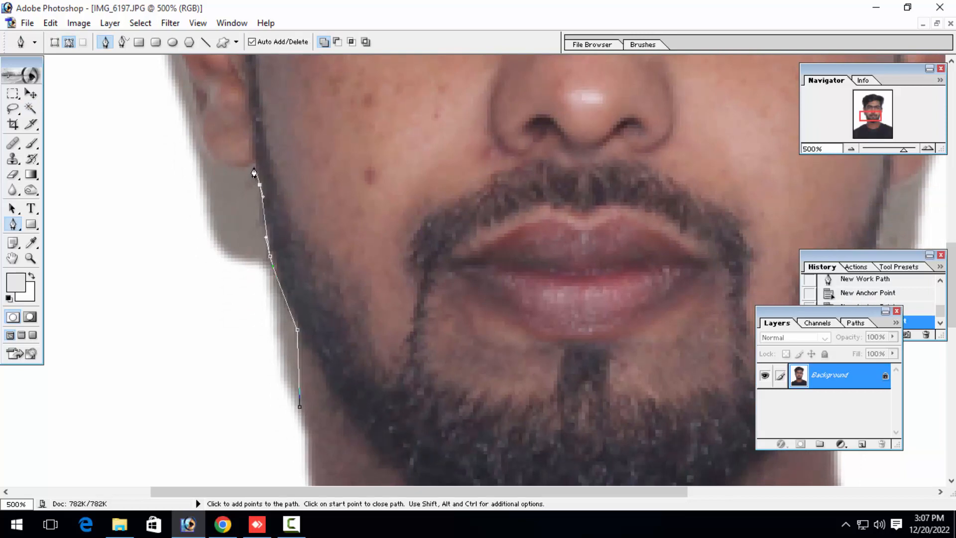
pyautogui.click(194, 118)
pyautogui.scroll(6, 197, 324)
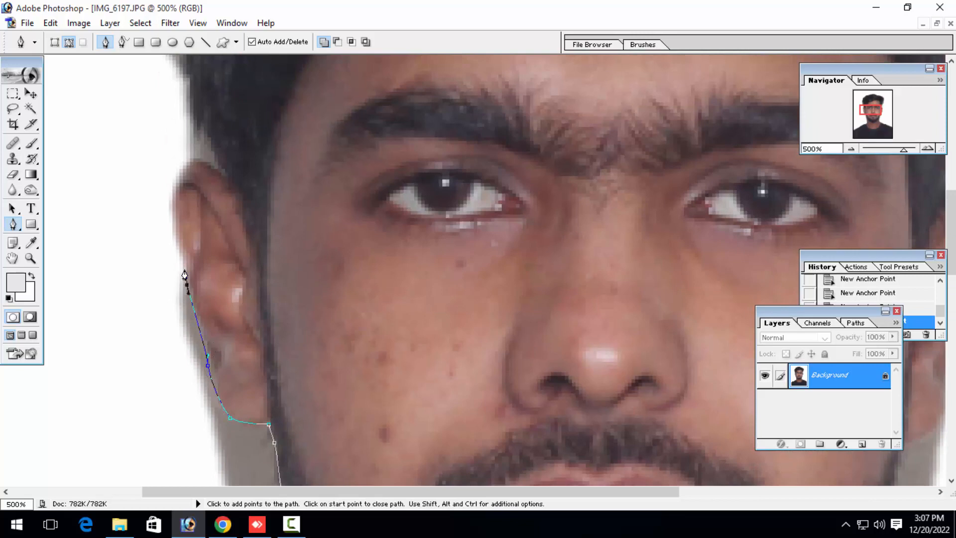
pyautogui.scroll(-6, 167, 293)
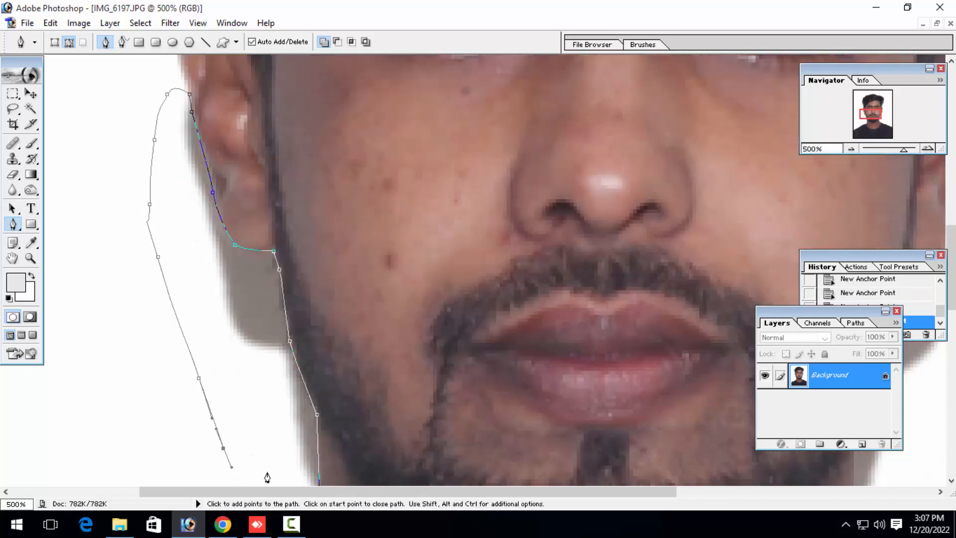
pyautogui.moveTo(253, 424); pyautogui.dragTo(212, 285)
pyautogui.click(263, 383)
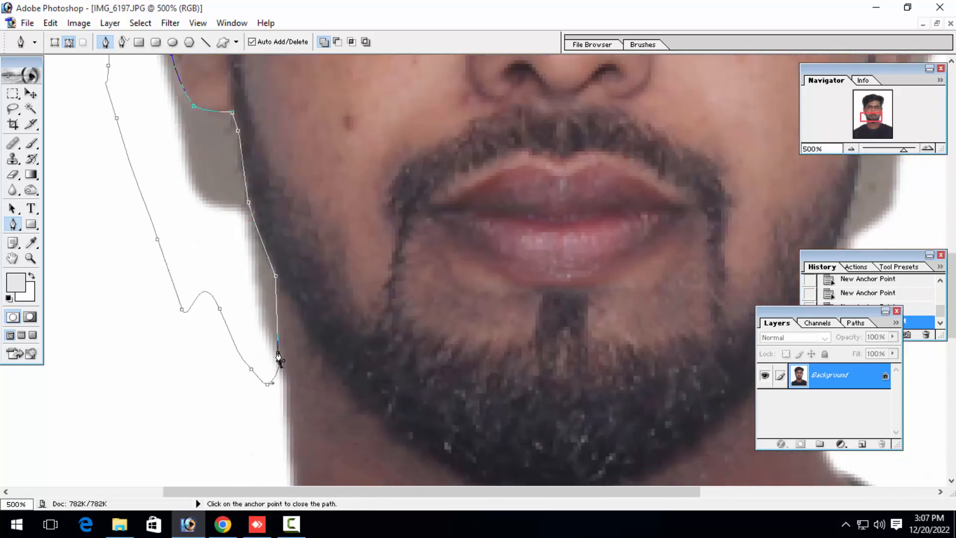
# Convert the path to a feathered selection and clear the shadow beside the ear and jaw to white.
pyautogui.hotkey('ctrl', 'Return')
pyautogui.hotkey('ctrl', 'alt', 'd')
pyautogui.press('Return')
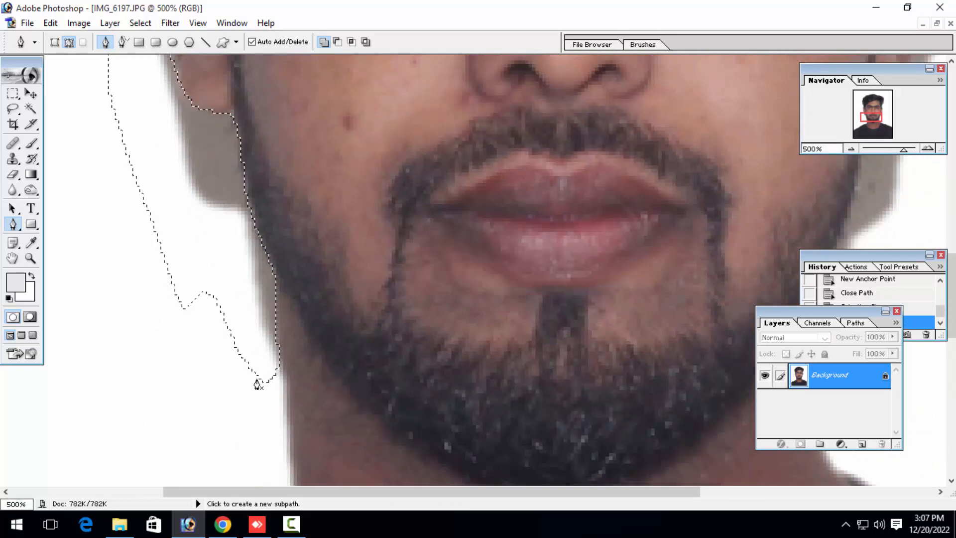
# Outline the grey shadow beside the hair above the image's left ear with a Pen path and clear it as a feathered selection.
pyautogui.moveTo(245, 55); pyautogui.dragTo(304, 516)
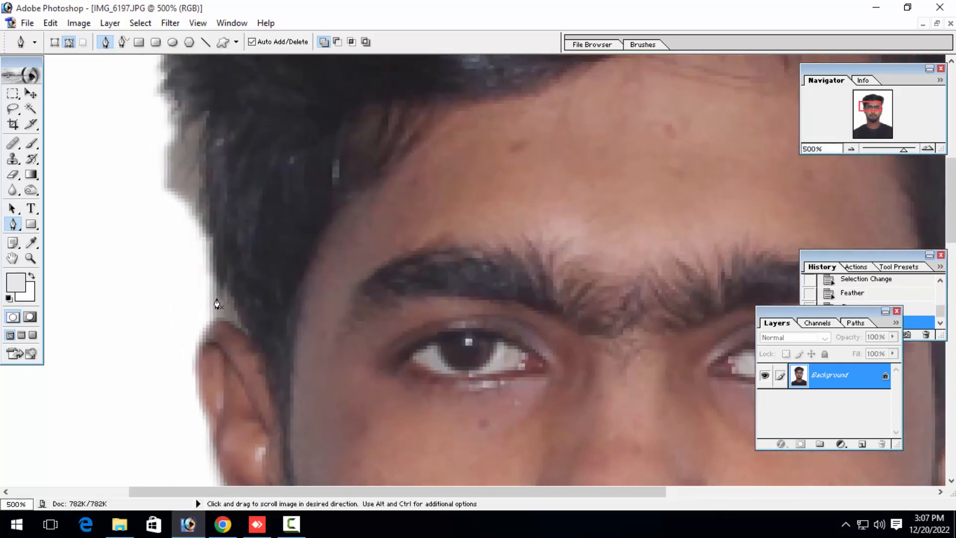
pyautogui.moveTo(209, 315); pyautogui.dragTo(215, 316)
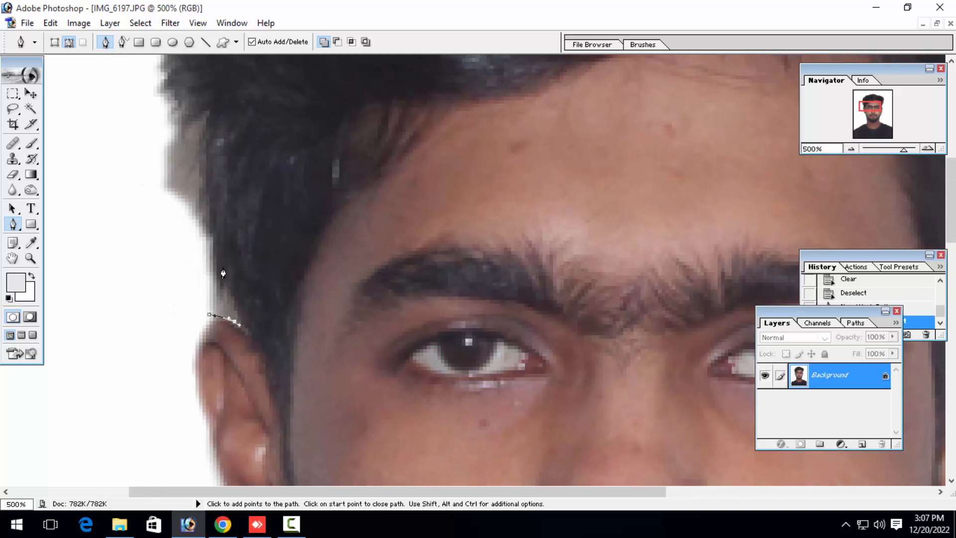
pyautogui.moveTo(195, 161); pyautogui.dragTo(195, 143)
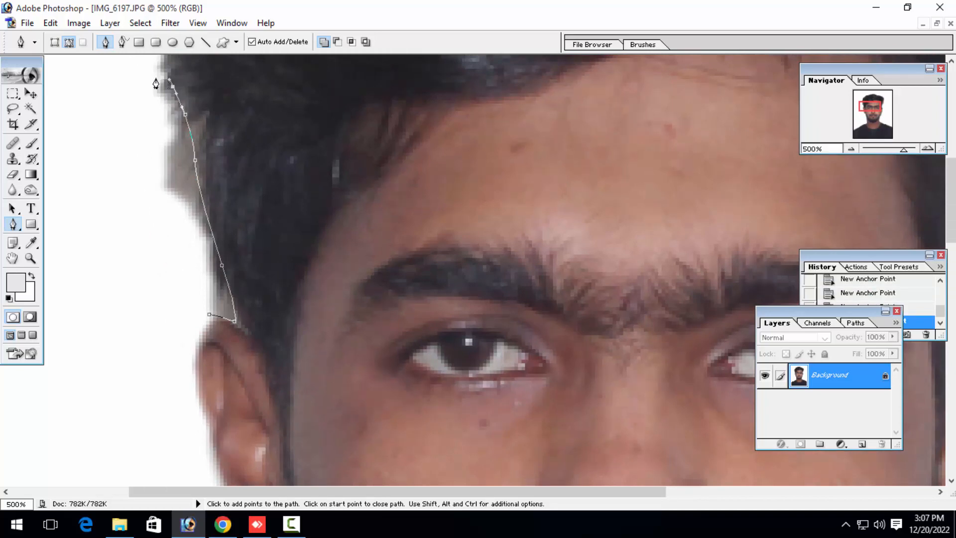
pyautogui.click(210, 315)
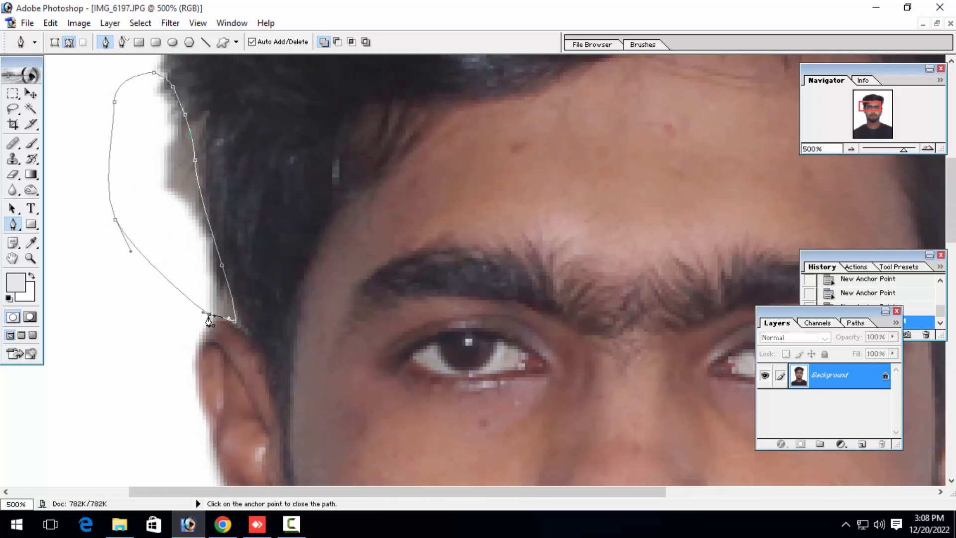
pyautogui.hotkey('ctrl', 'Return')
pyautogui.hotkey('ctrl', 'alt', 'd')
pyautogui.press('Delete')
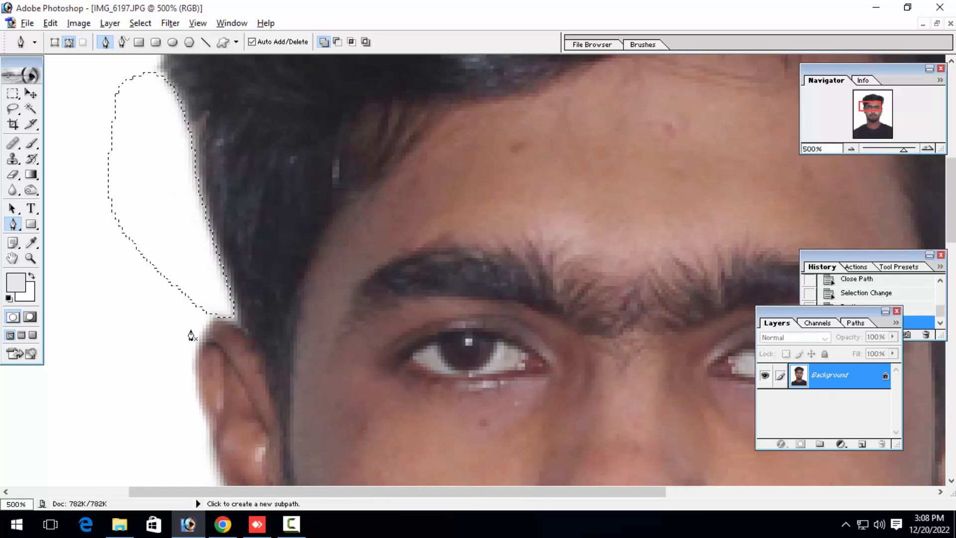
pyautogui.hotkey('ctrl', 'd')
# Outline the grey patch below the hair tuft on the image's right side with a Pen path and clear it as a feathered selection.
pyautogui.moveTo(245, 188); pyautogui.dragTo(231, 481)
pyautogui.moveTo(474, 318); pyautogui.dragTo(211, 393)
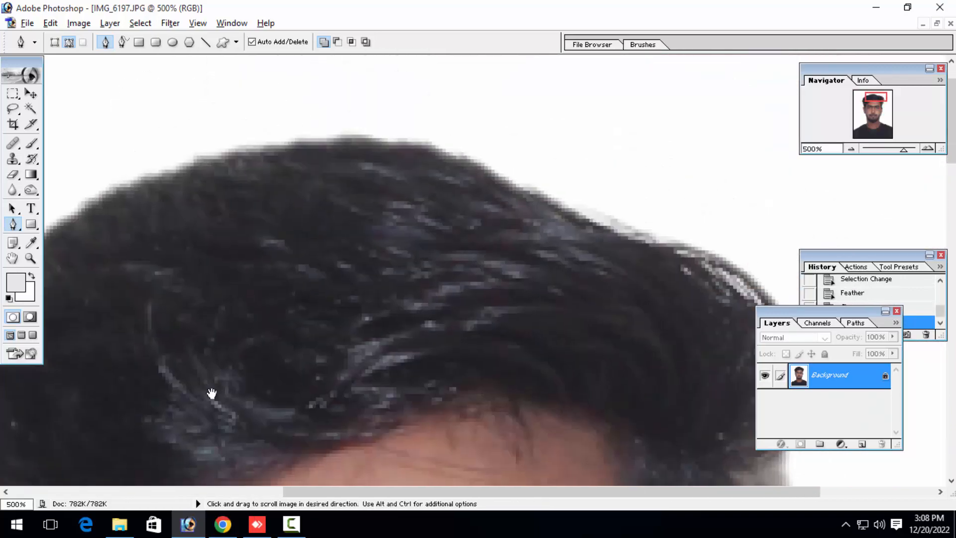
pyautogui.moveTo(598, 476); pyautogui.dragTo(410, 306)
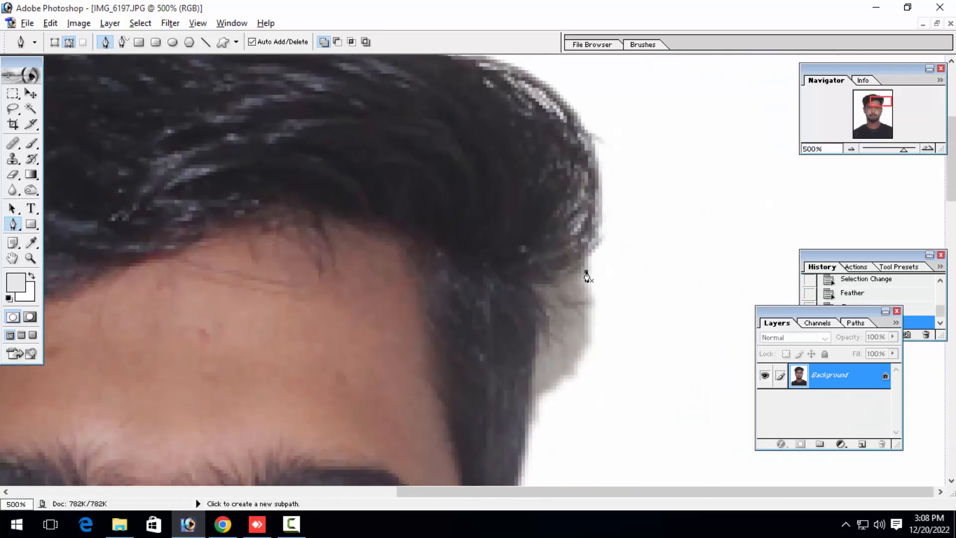
pyautogui.click(586, 271)
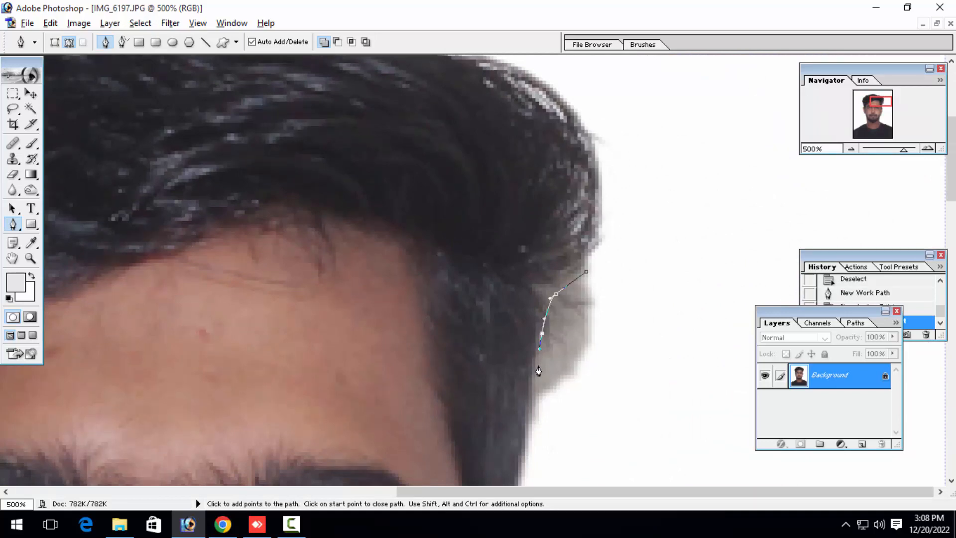
pyautogui.moveTo(532, 398); pyautogui.dragTo(525, 418)
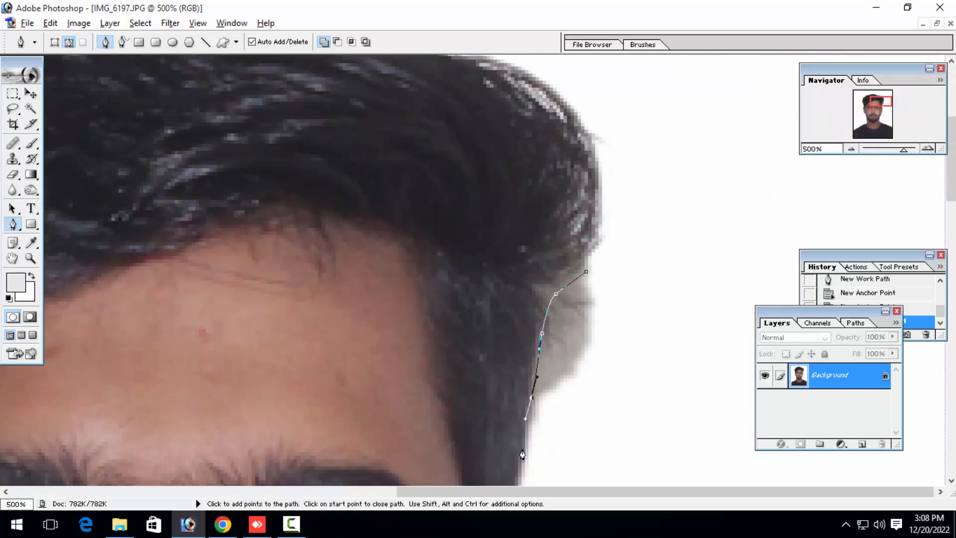
pyautogui.click(533, 459)
pyautogui.moveTo(636, 401); pyautogui.dragTo(642, 375)
pyautogui.moveTo(656, 307); pyautogui.dragTo(635, 282)
pyautogui.click(589, 273)
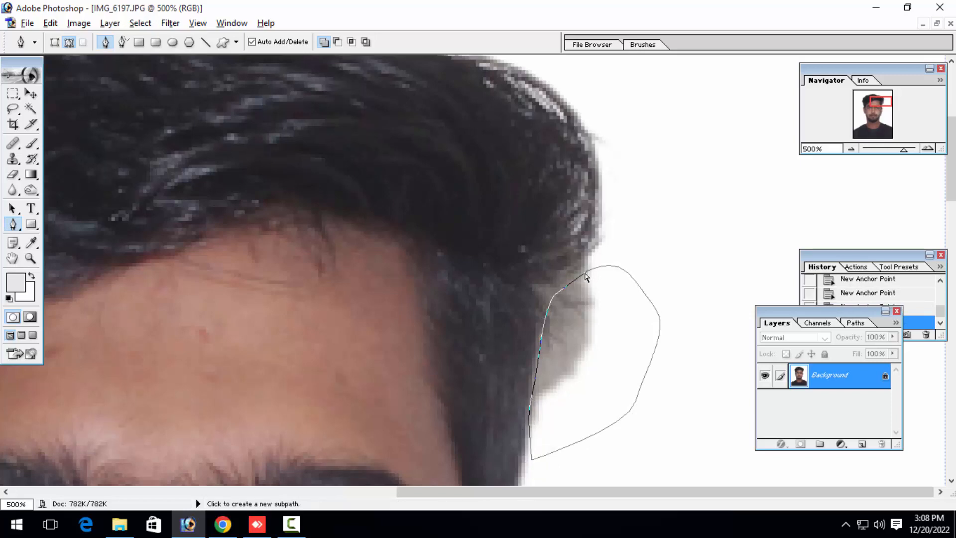
pyautogui.hotkey('ctrl', 'Return')
pyautogui.press('Delete')
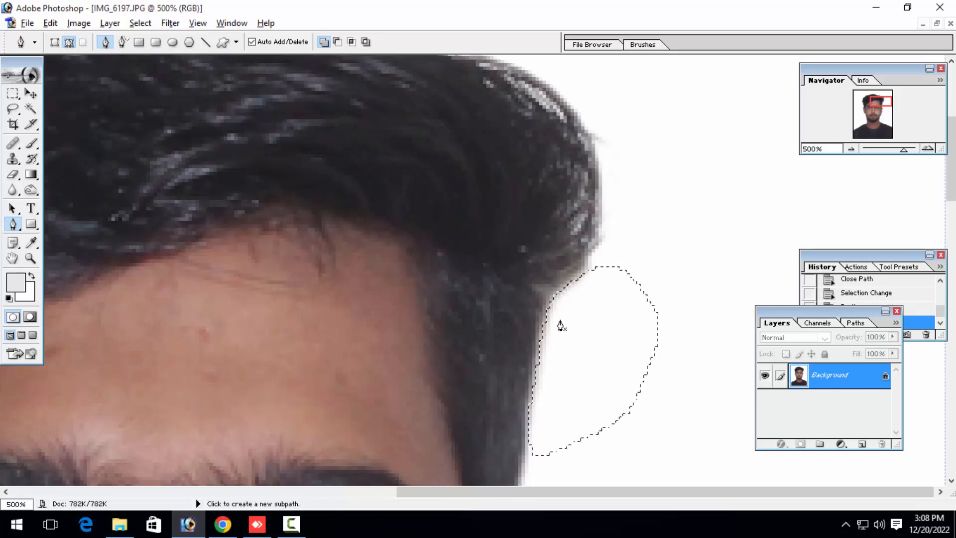
pyautogui.hotkey('ctrl', 'd')
# Trace a closed Pen path around the grey shadow along the ear, jaw and neck on the image's right side.
pyautogui.press('s')
pyautogui.press('z')
pyautogui.keyDown('alt'); pyautogui.click(619, 346); pyautogui.keyUp('alt')
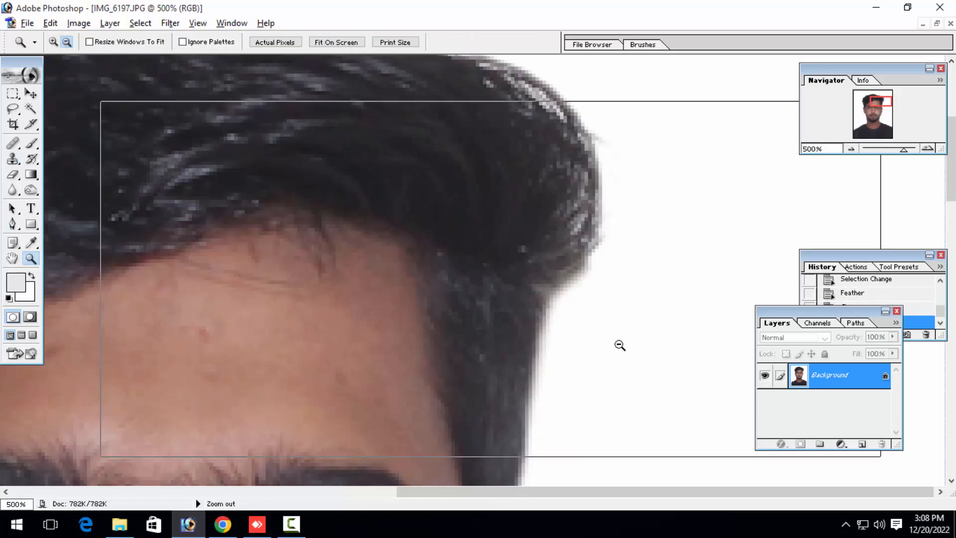
pyautogui.keyDown('alt'); pyautogui.click(620, 345); pyautogui.keyUp('alt')
pyautogui.keyDown('alt'); pyautogui.click(619, 346); pyautogui.keyUp('alt')
pyautogui.keyDown('alt'); pyautogui.click(619, 346); pyautogui.keyUp('alt')
pyautogui.click(549, 326)
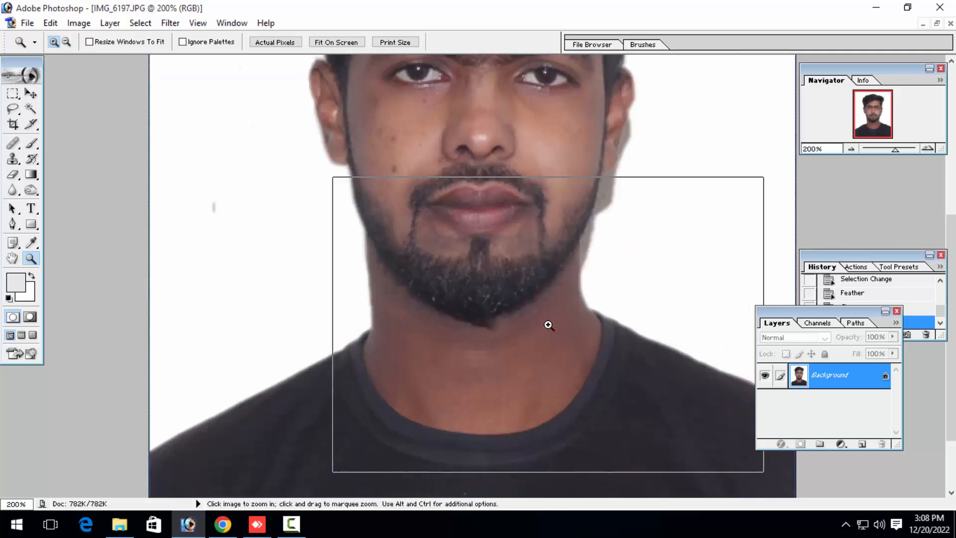
pyautogui.click(548, 326)
pyautogui.click(549, 326)
pyautogui.click(549, 326)
pyautogui.scroll(2, 453, 423)
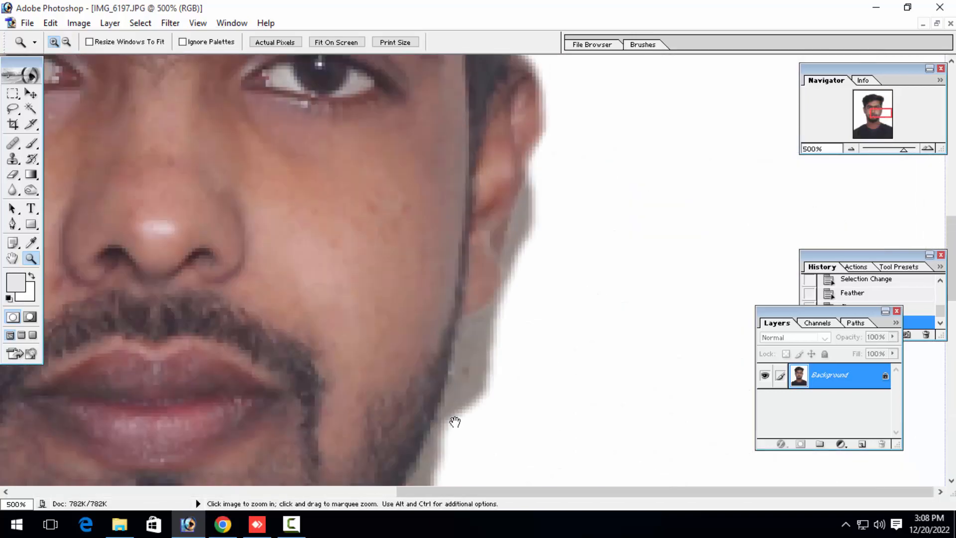
pyautogui.press('p')
pyautogui.click(525, 181)
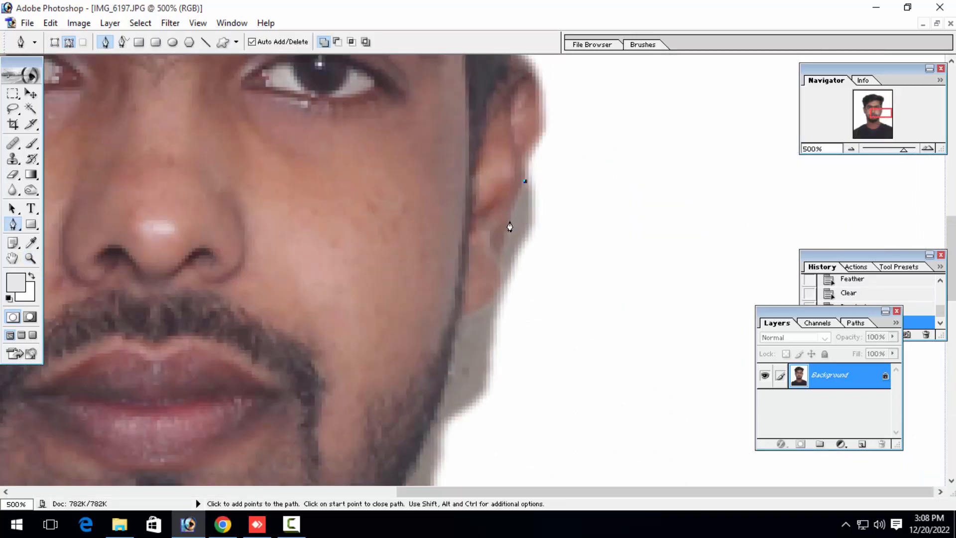
pyautogui.moveTo(493, 303); pyautogui.dragTo(452, 236)
pyautogui.press('space')
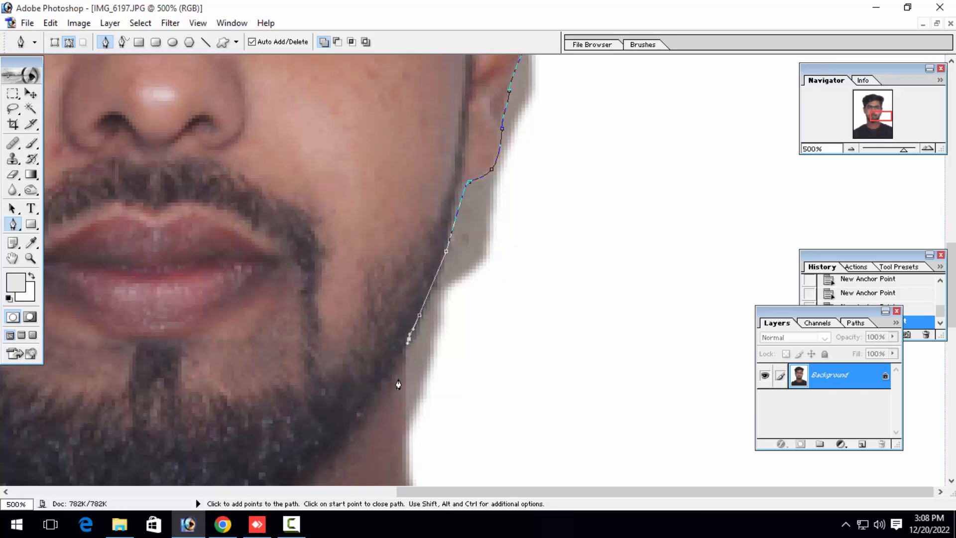
pyautogui.moveTo(398, 384); pyautogui.dragTo(465, 264)
pyautogui.moveTo(517, 196); pyautogui.dragTo(525, 155)
pyautogui.press('space')
pyautogui.moveTo(556, 103); pyautogui.dragTo(568, 308)
pyautogui.moveTo(596, 268); pyautogui.dragTo(592, 198)
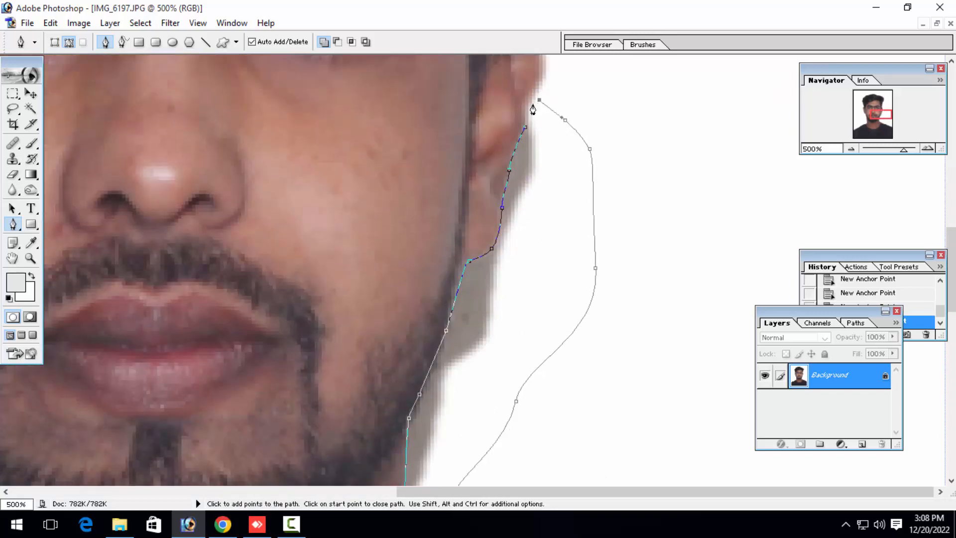
pyautogui.click(526, 128)
# Turn the path on the image's right side into a feathered selection and clear the shadow inside it to white.
pyautogui.hotkey('ctrl', 'Return')
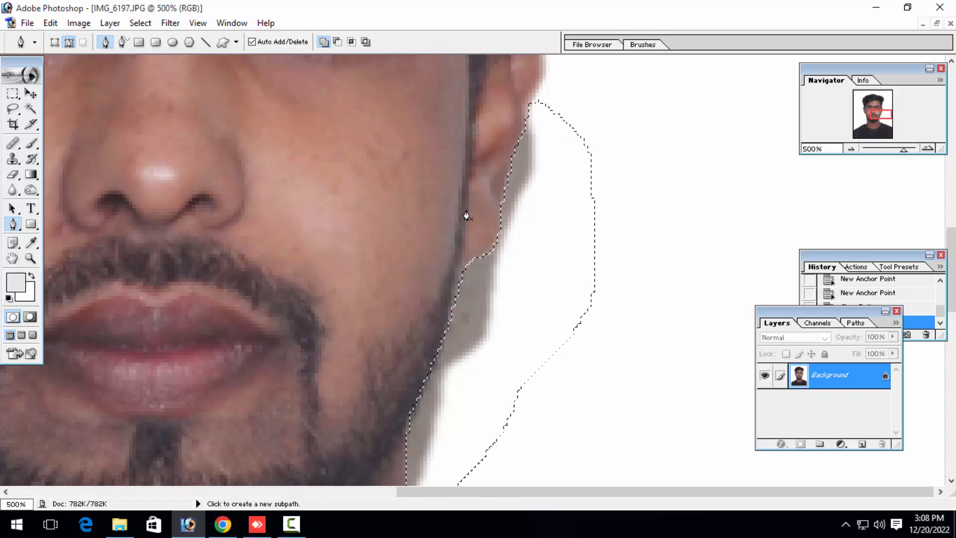
pyautogui.hotkey('ctrl', 'alt', 'd')
pyautogui.press('Return')
pyautogui.press('Delete')
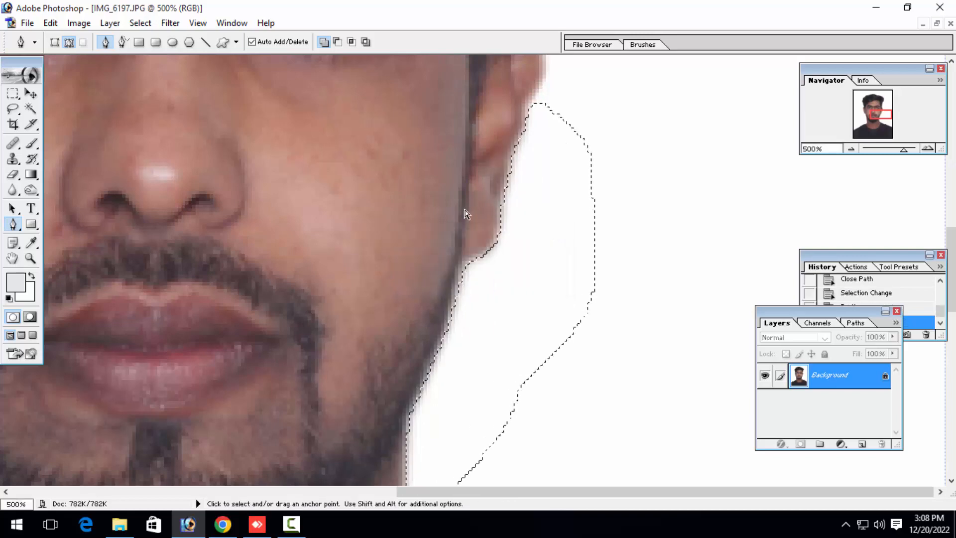
# Deselect the cleared area and examine the whole portrait and the hair outline for leftover shadows.
pyautogui.hotkey('ctrl', 'd')
pyautogui.press('z')
pyautogui.keyDown('alt'); pyautogui.click(454, 299); pyautogui.keyUp('alt')
pyautogui.keyDown('alt'); pyautogui.click(451, 299); pyautogui.keyUp('alt')
pyautogui.keyDown('alt'); pyautogui.click(452, 299); pyautogui.keyUp('alt')
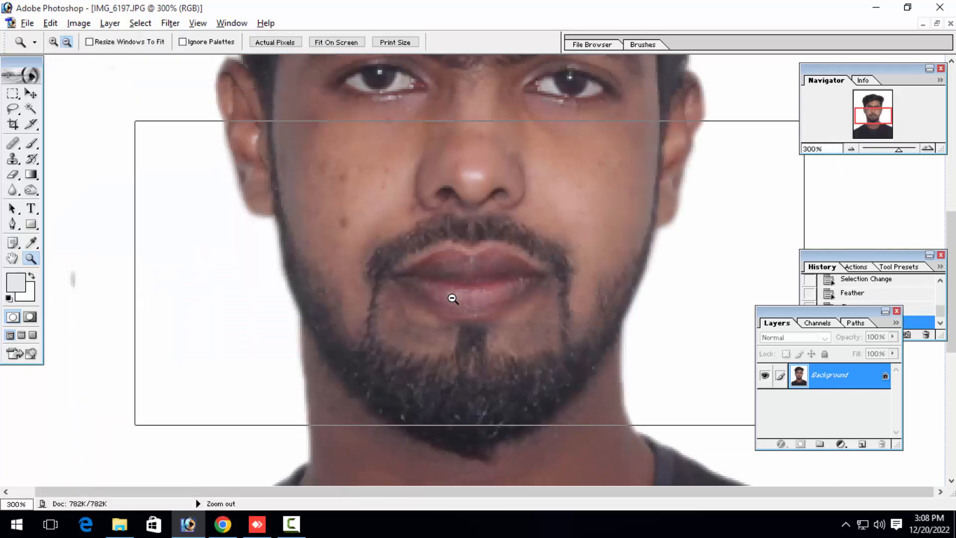
pyautogui.keyDown('alt'); pyautogui.click(452, 298); pyautogui.keyUp('alt')
pyautogui.click(489, 271)
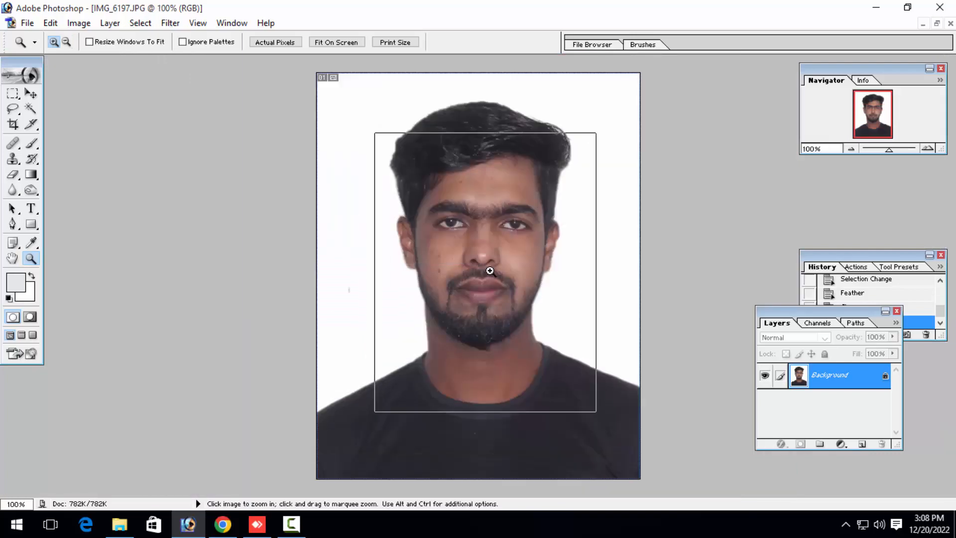
pyautogui.moveTo(487, 273); pyautogui.dragTo(432, 404)
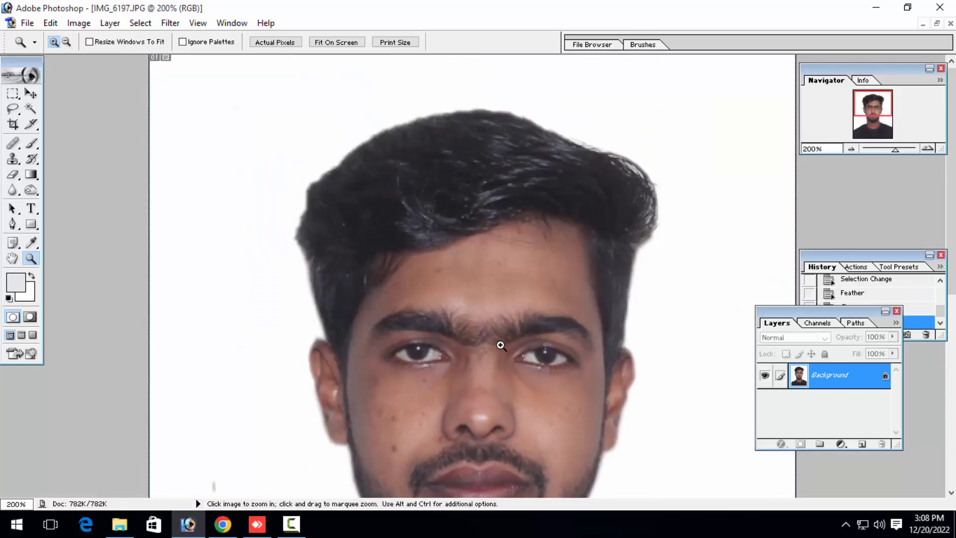
# Duplicate the background layer and set the copy's blending mode to Soft Light.
pyautogui.keyDown('alt'); pyautogui.click(500, 344); pyautogui.keyUp('alt')
pyautogui.hotkey('ctrl', 'j')
pyautogui.click(793, 337)
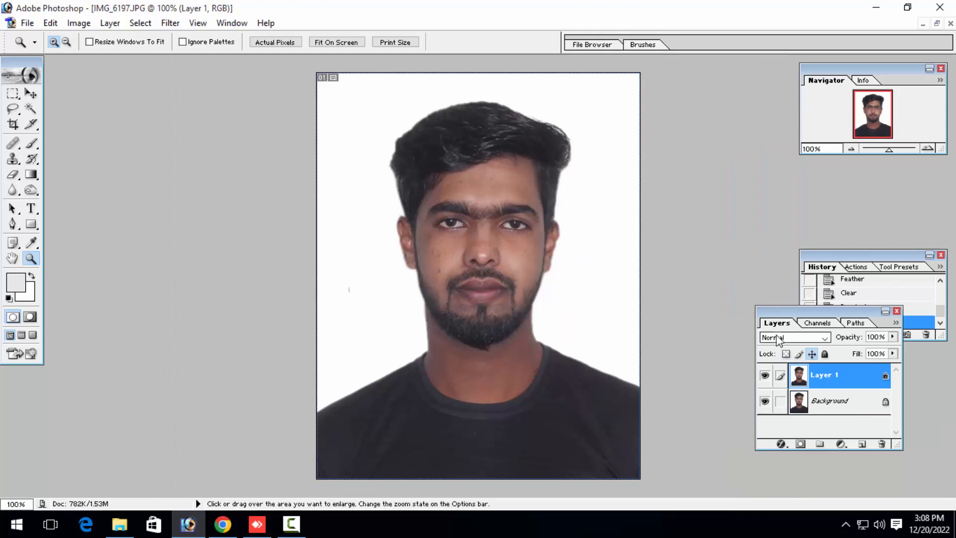
pyautogui.click(769, 226)
# Soften the shiny highlight on the nose tip on the Soft Light layer with the Healing Brush, sampling skin just above it.
pyautogui.click(500, 277)
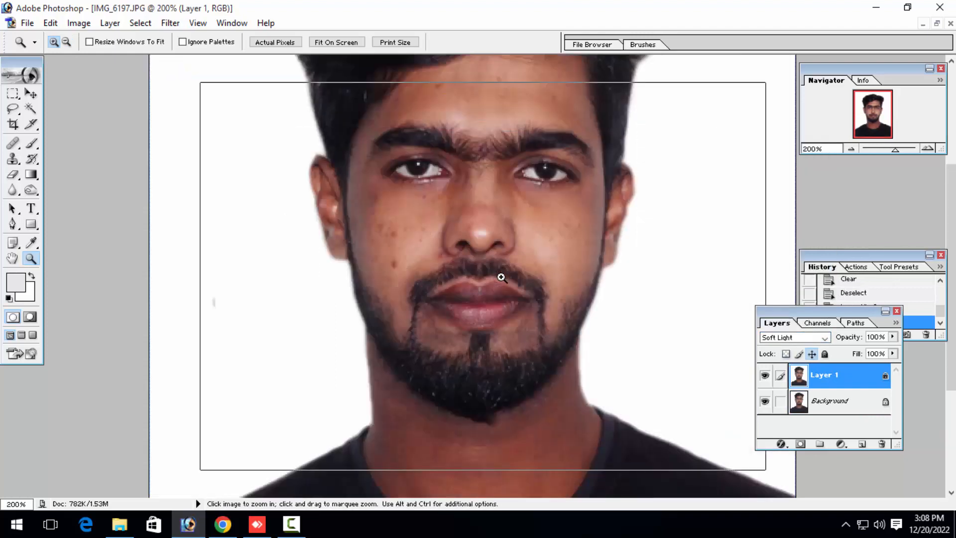
pyautogui.click(502, 280)
pyautogui.press('n')
pyautogui.press('h')
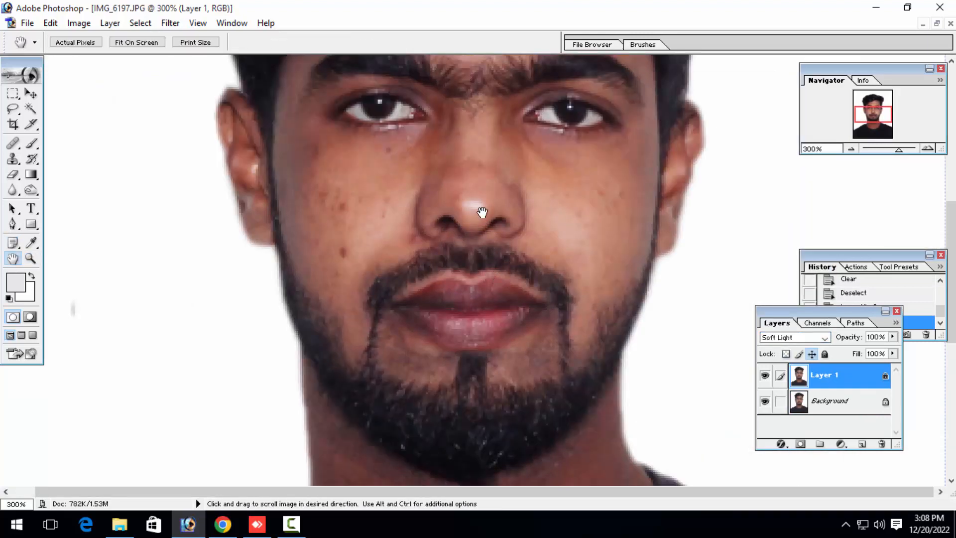
pyautogui.press('j')
pyautogui.keyDown('alt'); pyautogui.click(476, 193); pyautogui.keyUp('alt')
pyautogui.click(475, 204)
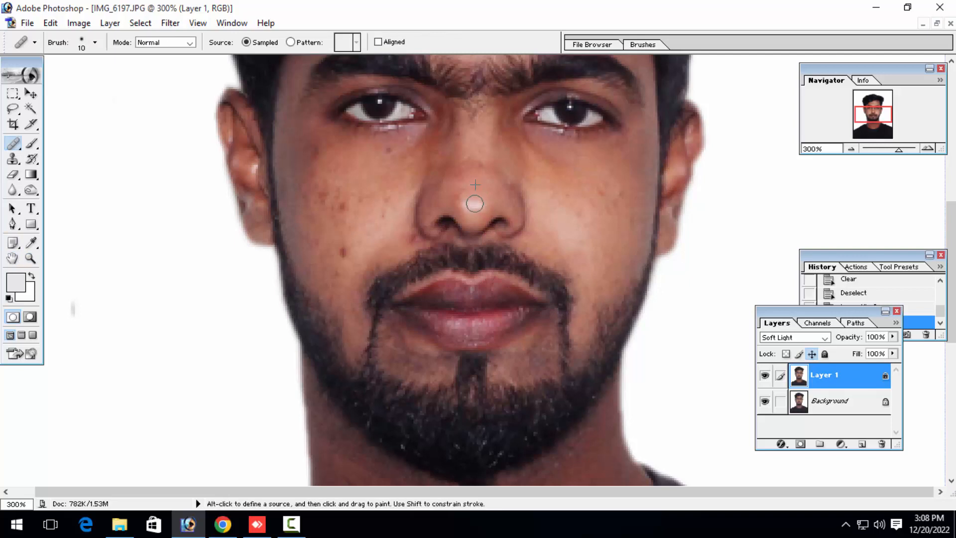
# Heal the shiny nose highlight on the background layer using skin sampled from the nose.
pyautogui.click(834, 400)
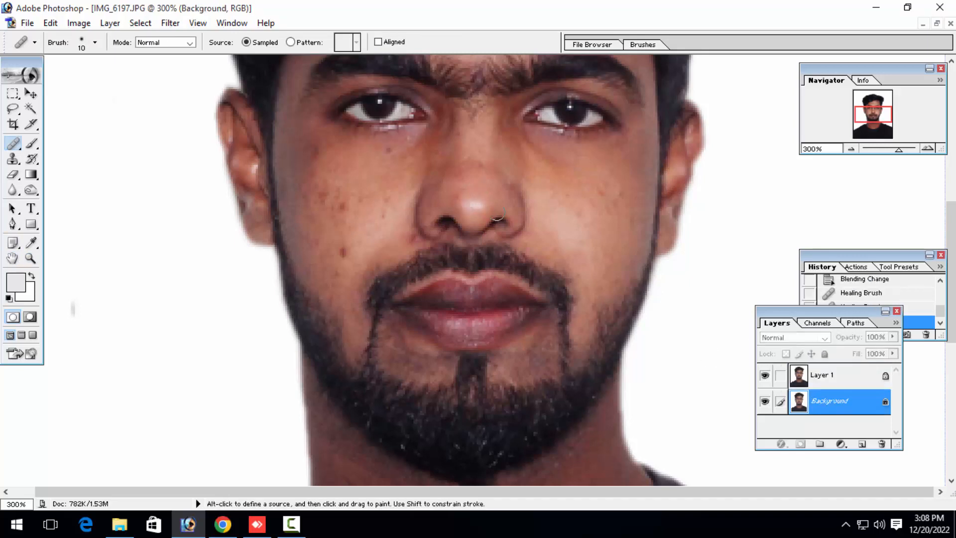
pyautogui.keyDown('alt'); pyautogui.click(475, 195); pyautogui.keyUp('alt')
pyautogui.click(466, 204)
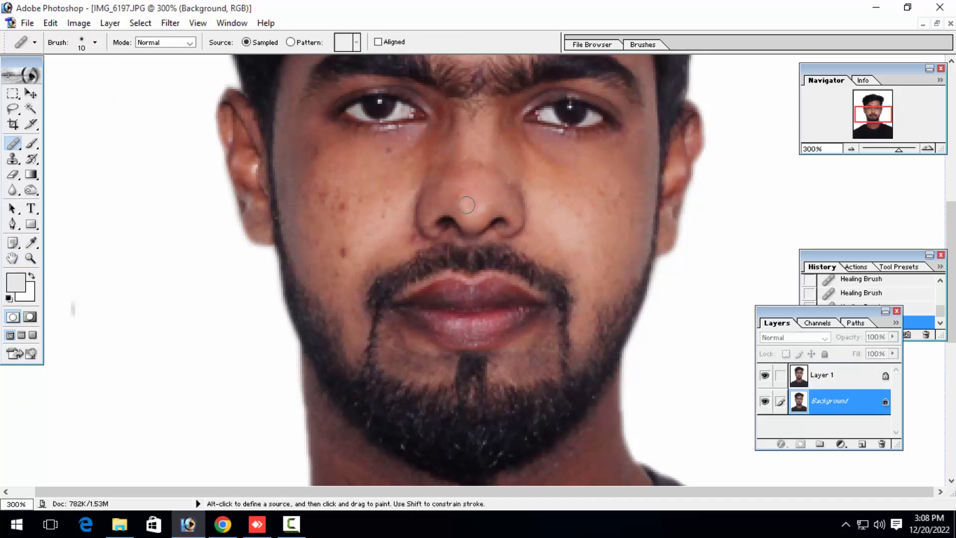
# Apply Selective Color to the background layer, setting Black in Reds to -72% and lowering Yellow in Yellows.
pyautogui.press('z')
pyautogui.keyDown('alt'); pyautogui.click(552, 237); pyautogui.keyUp('alt')
pyautogui.keyDown('alt'); pyautogui.click(552, 237); pyautogui.keyUp('alt')
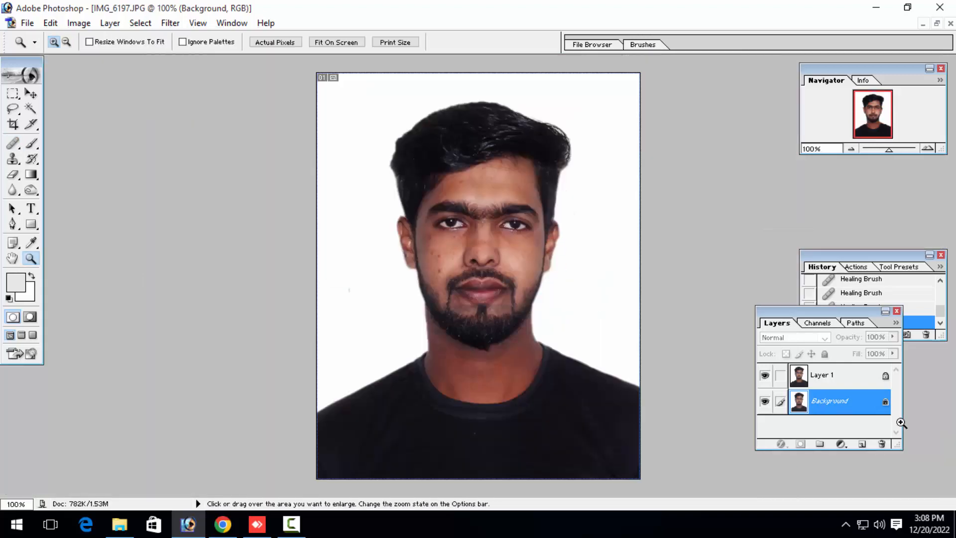
pyautogui.click(80, 23)
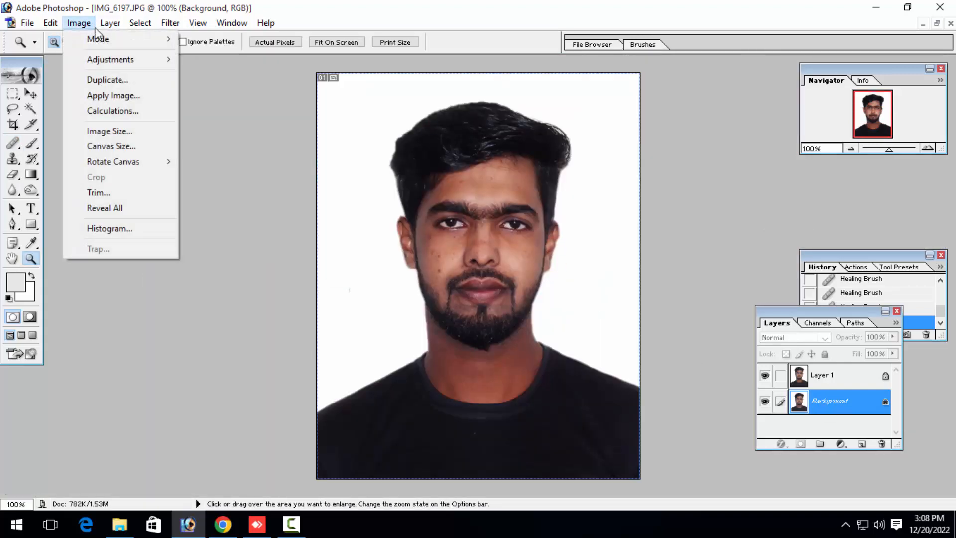
pyautogui.moveTo(107, 60)
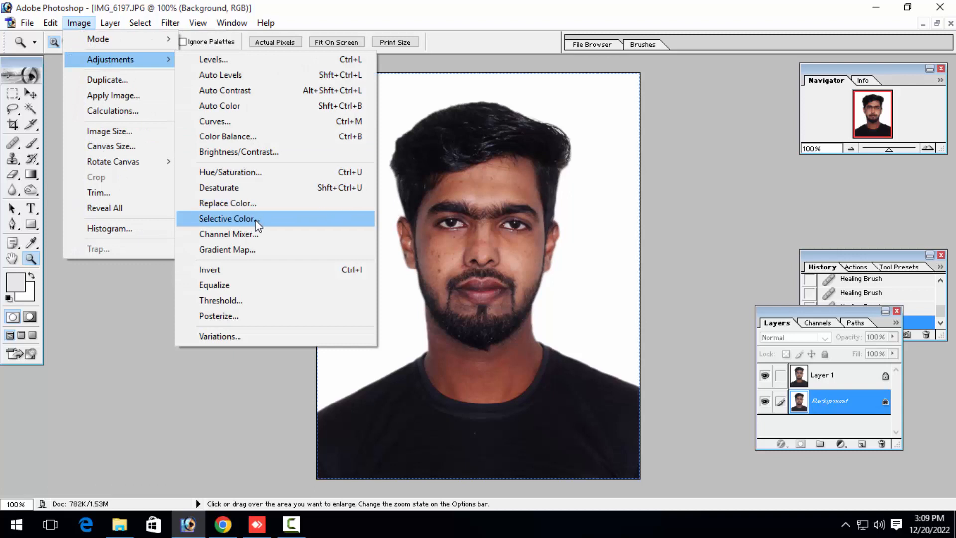
pyautogui.click(227, 219)
pyautogui.moveTo(743, 335); pyautogui.dragTo(702, 333)
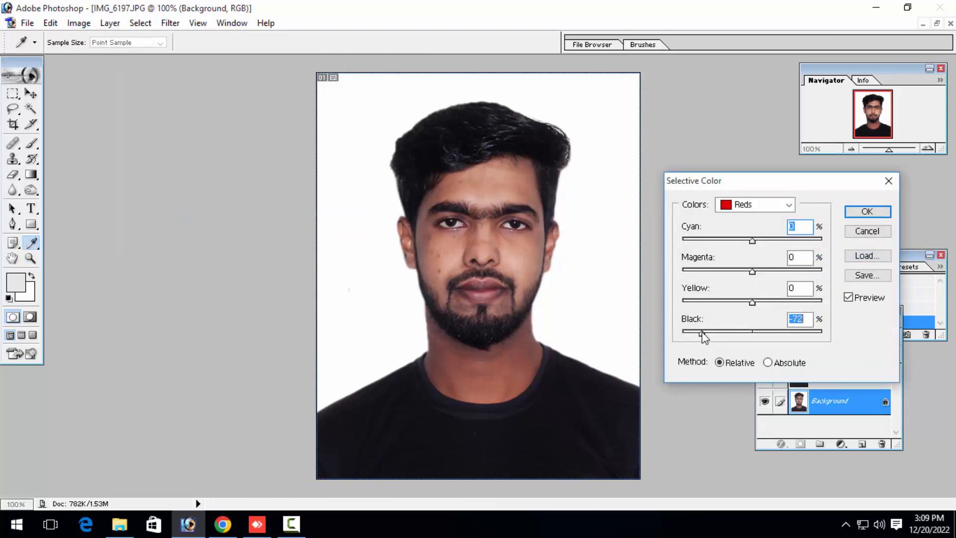
pyautogui.click(723, 207)
pyautogui.click(747, 214)
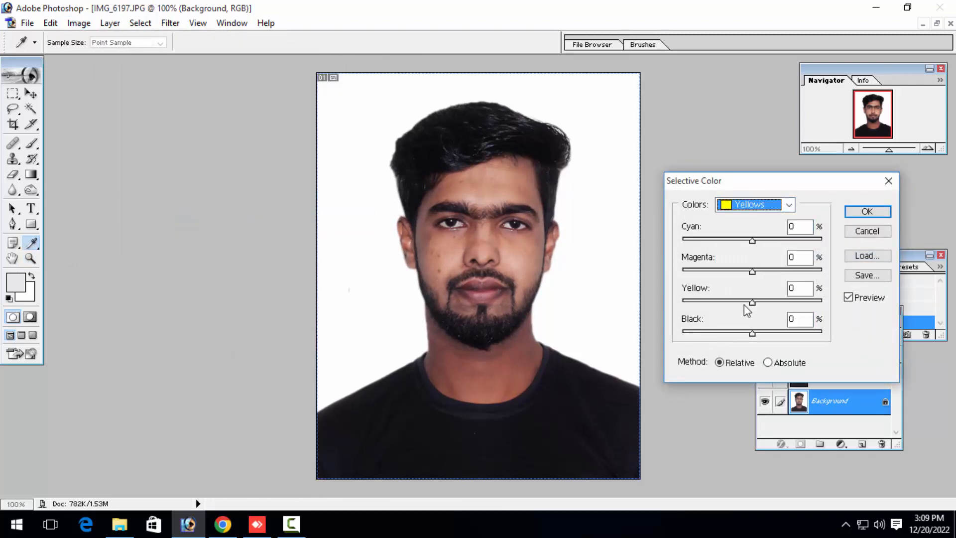
pyautogui.moveTo(744, 305); pyautogui.dragTo(715, 305)
pyautogui.press('Return')
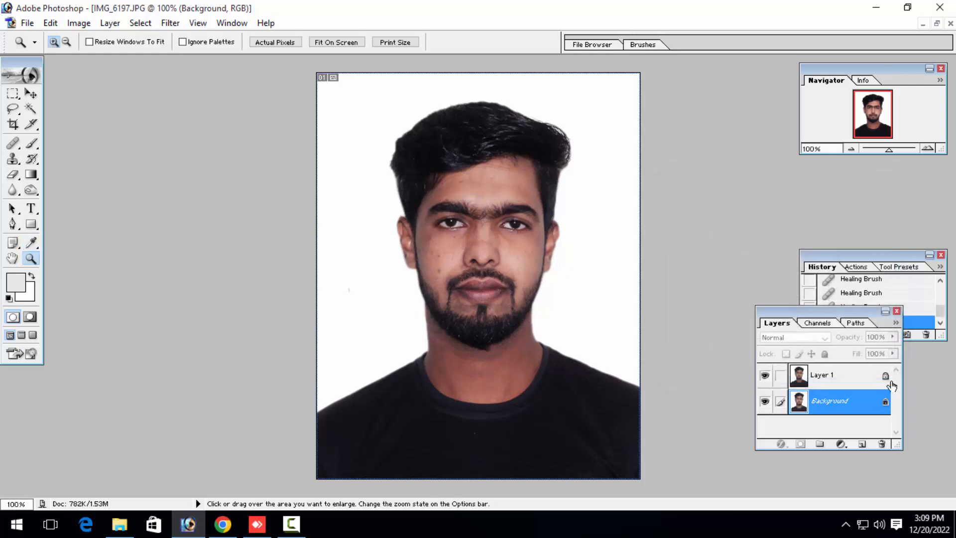
# Brighten the Soft Light layer with an RGB Curves point at input 95, output 146.
pyautogui.click(829, 376)
pyautogui.hotkey('ctrl', 'alt', 'm')
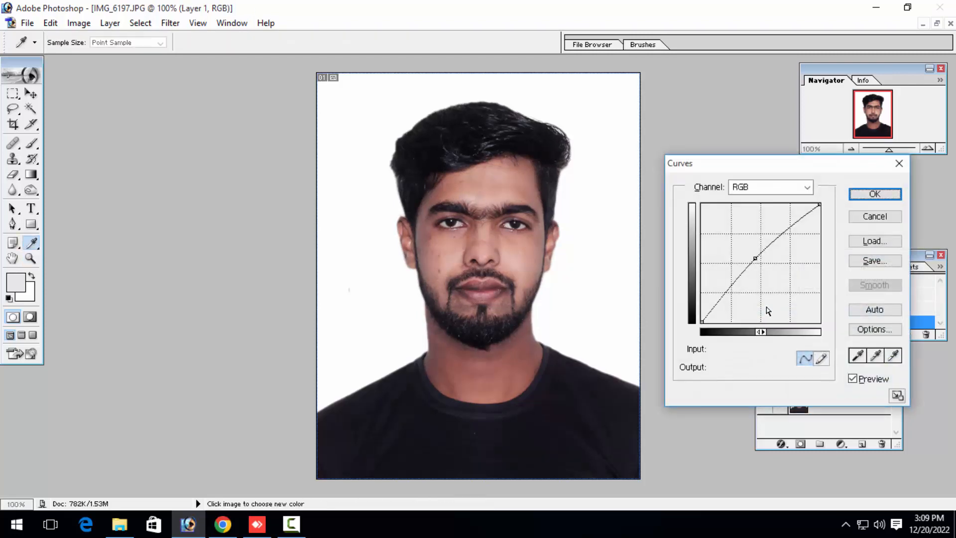
pyautogui.moveTo(753, 259); pyautogui.dragTo(747, 254)
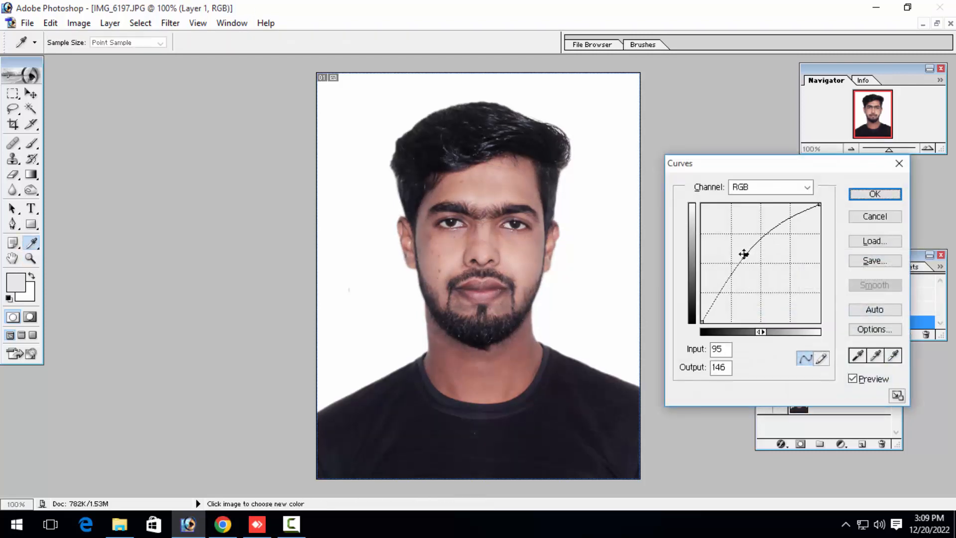
pyautogui.press('Return')
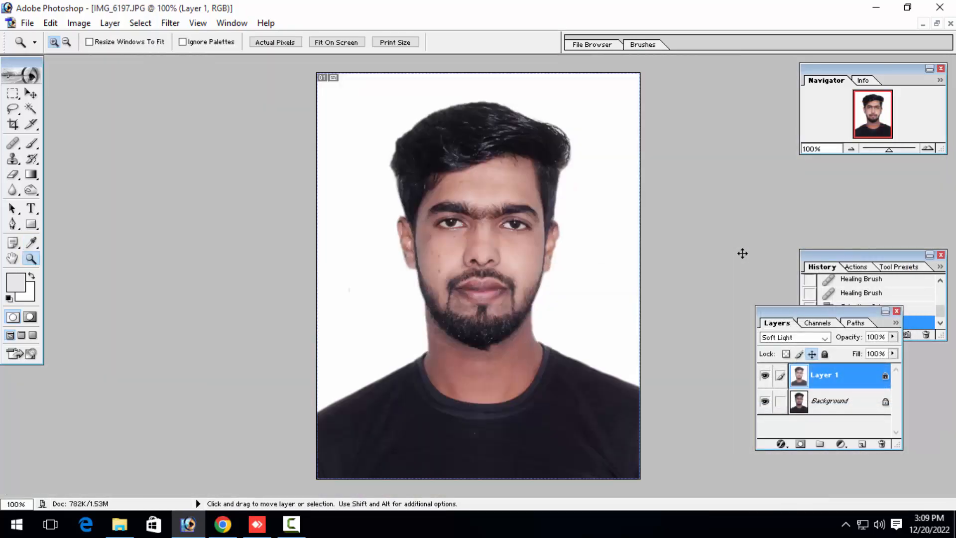
# Start a second Selective Color adjustment on the background layer and set Black in Reds to -100%.
pyautogui.click(801, 401)
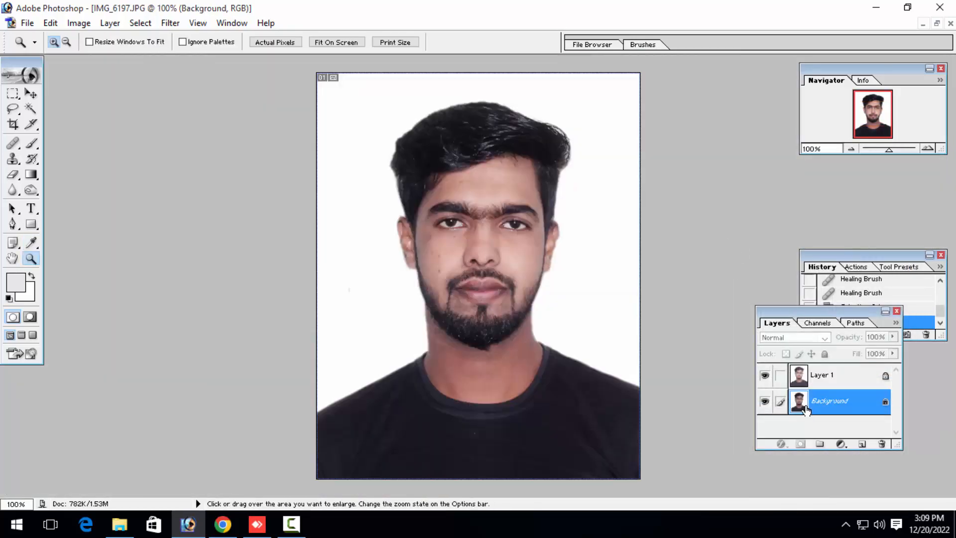
pyautogui.click(79, 23)
pyautogui.moveTo(114, 59)
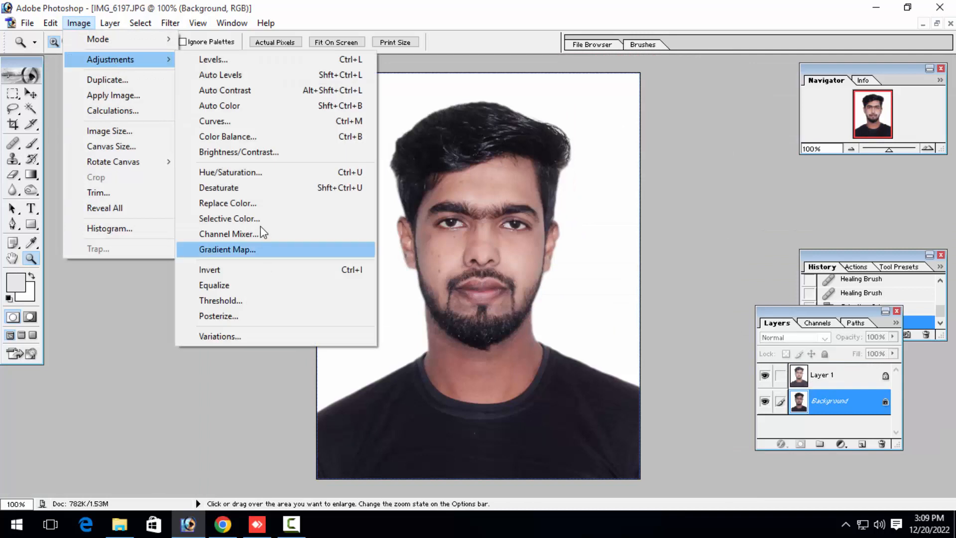
pyautogui.click(234, 219)
pyautogui.moveTo(740, 335); pyautogui.dragTo(681, 336)
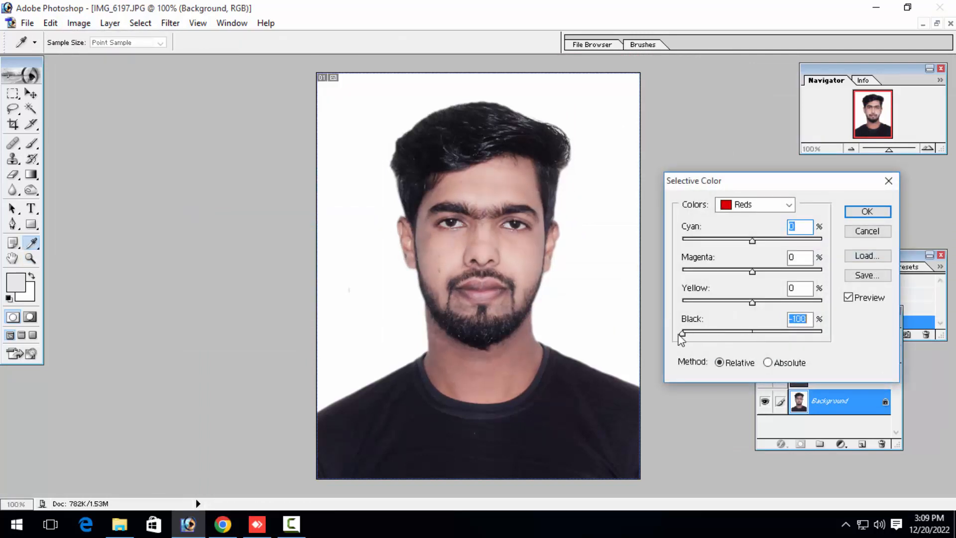
# Set Black to -9% in Neutrals and +6% in Blacks, and apply the Selective Color adjustment.
pyautogui.click(754, 207)
pyautogui.click(754, 294)
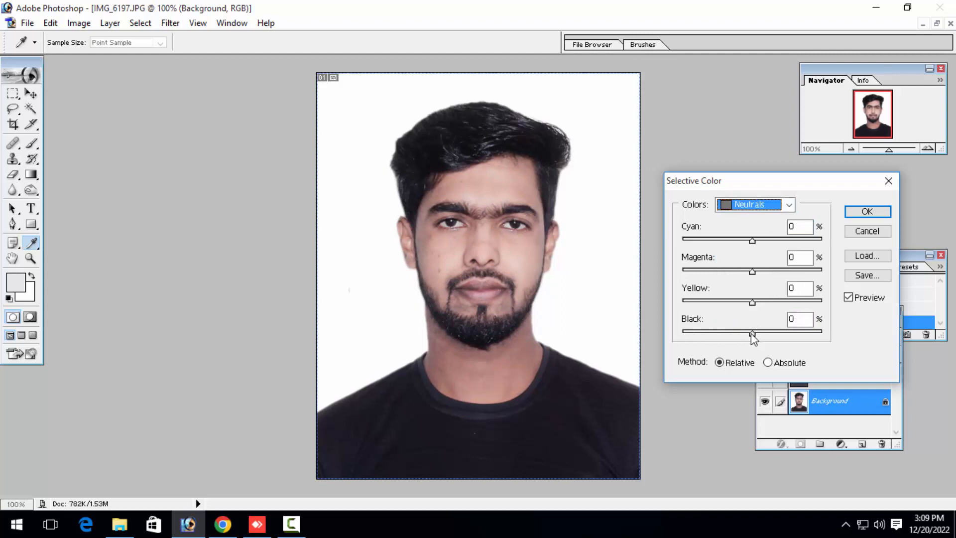
pyautogui.moveTo(751, 333); pyautogui.dragTo(742, 334)
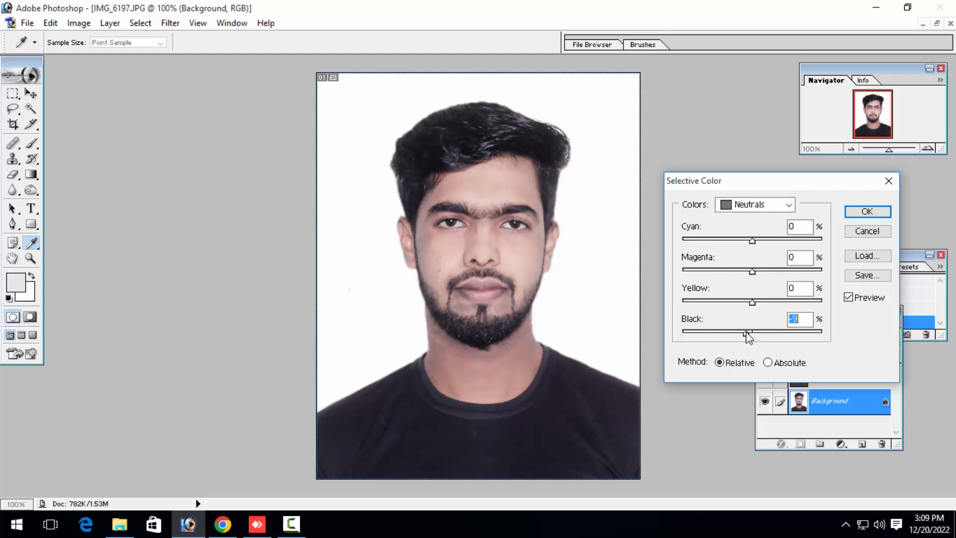
pyautogui.click(755, 205)
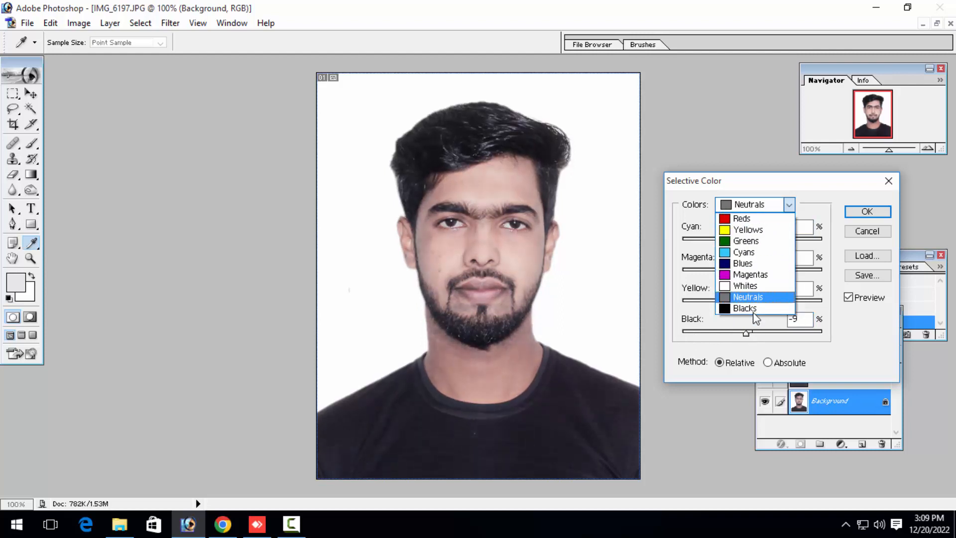
pyautogui.click(748, 307)
pyautogui.moveTo(758, 333); pyautogui.dragTo(760, 333)
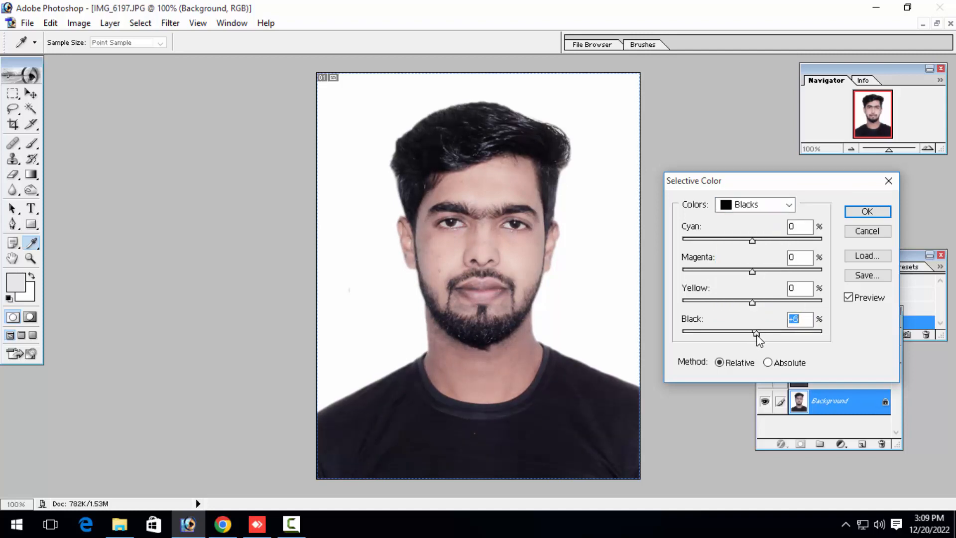
pyautogui.press('Return')
# Examine the face up close from forehead to mouth to check the skin tone and remaining blemishes.
pyautogui.hotkey('ctrl', '+')
pyautogui.hotkey('ctrl', '+')
pyautogui.hotkey('ctrl', '+')
pyautogui.press('space')
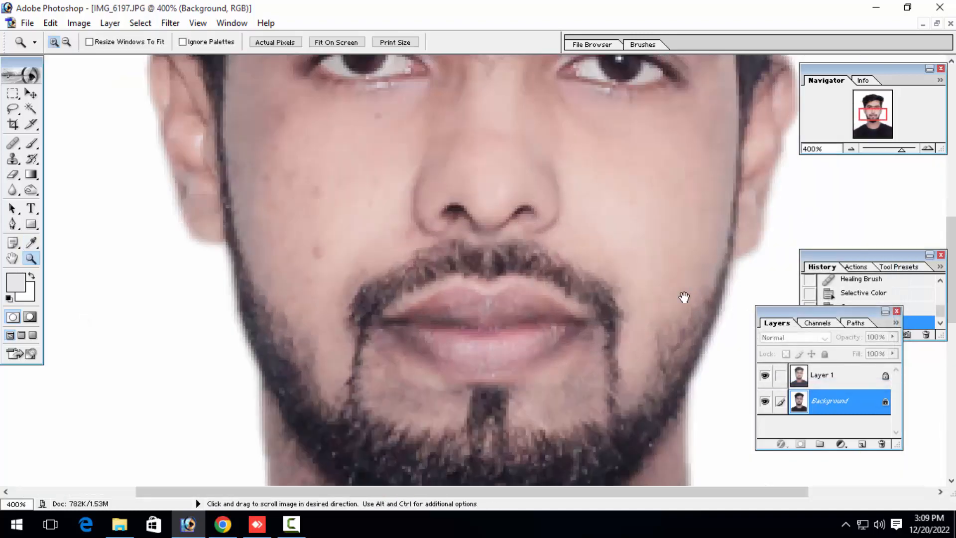
pyautogui.moveTo(491, 60); pyautogui.dragTo(508, 273)
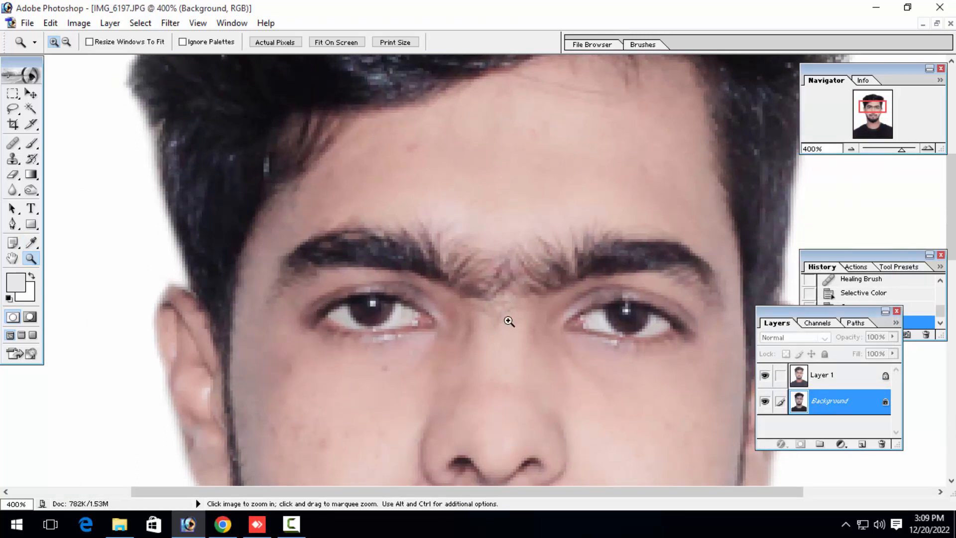
pyautogui.press('space')
pyautogui.moveTo(493, 369); pyautogui.dragTo(468, 182)
pyautogui.moveTo(516, 249); pyautogui.dragTo(555, 203)
pyautogui.moveTo(398, 209); pyautogui.dragTo(405, 311)
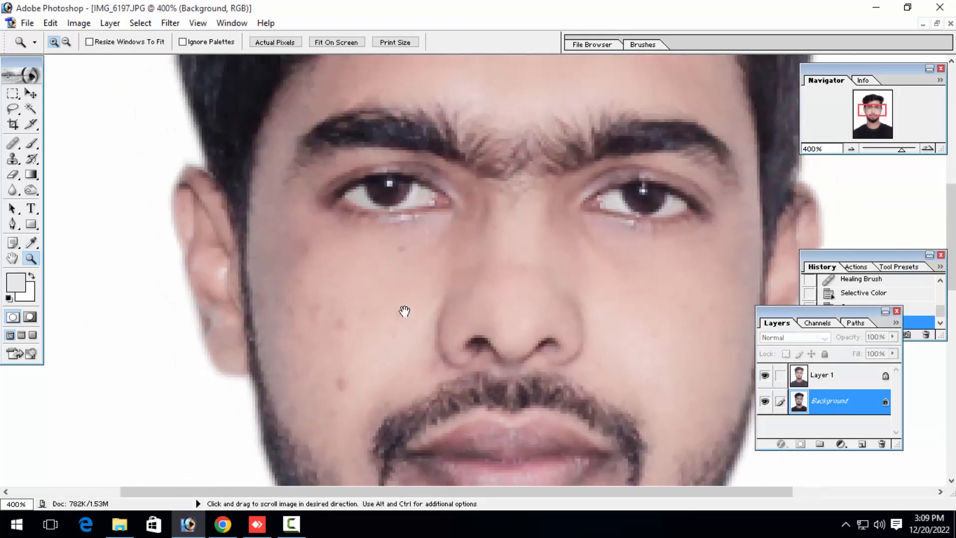
pyautogui.keyDown('alt'); pyautogui.click(511, 297); pyautogui.keyUp('alt')
pyautogui.keyDown('alt'); pyautogui.click(512, 295); pyautogui.keyUp('alt')
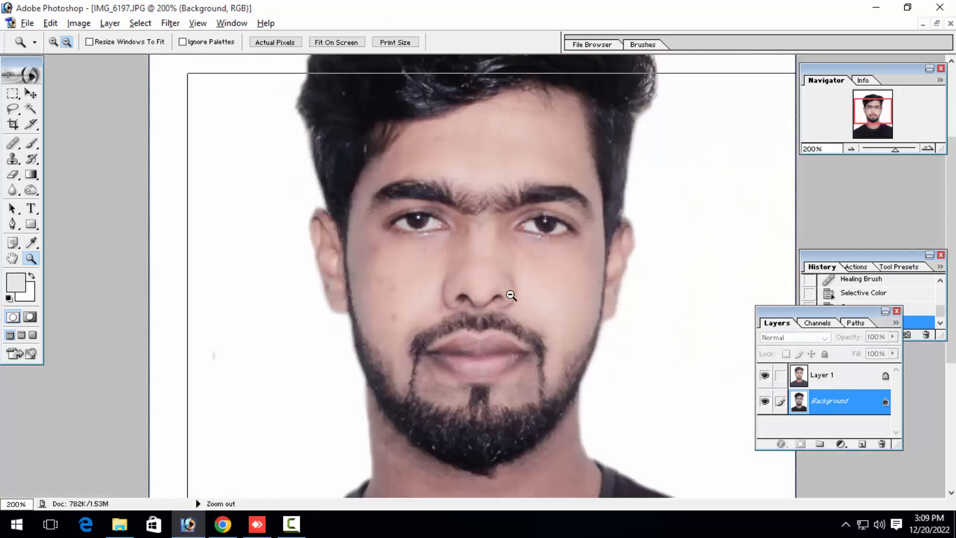
pyautogui.keyDown('alt'); pyautogui.click(511, 295); pyautogui.keyUp('alt')
# Apply another Selective Color adjustment to the background layer with Yellow in Yellows at -22%.
pyautogui.click(78, 23)
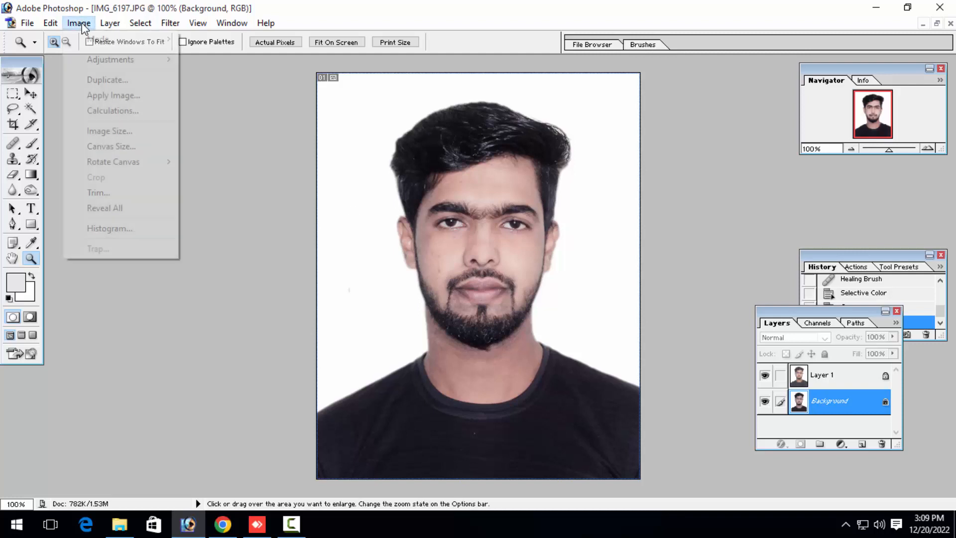
pyautogui.moveTo(130, 61)
pyautogui.click(250, 218)
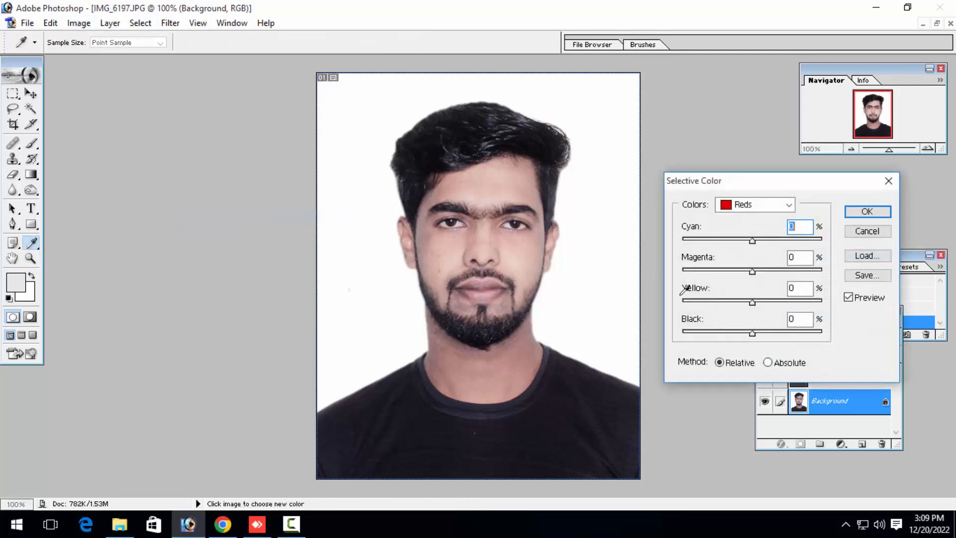
pyautogui.click(780, 206)
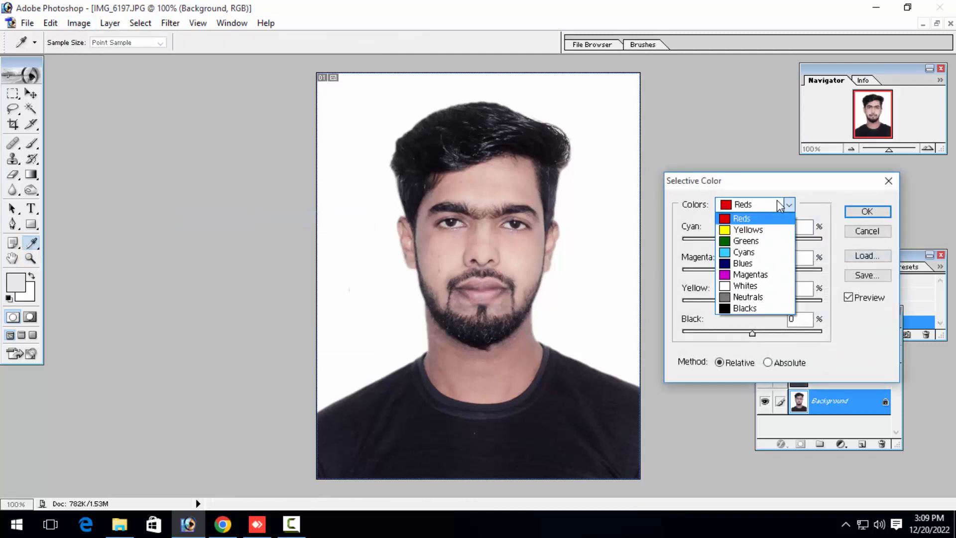
pyautogui.click(749, 230)
pyautogui.moveTo(750, 304); pyautogui.dragTo(739, 307)
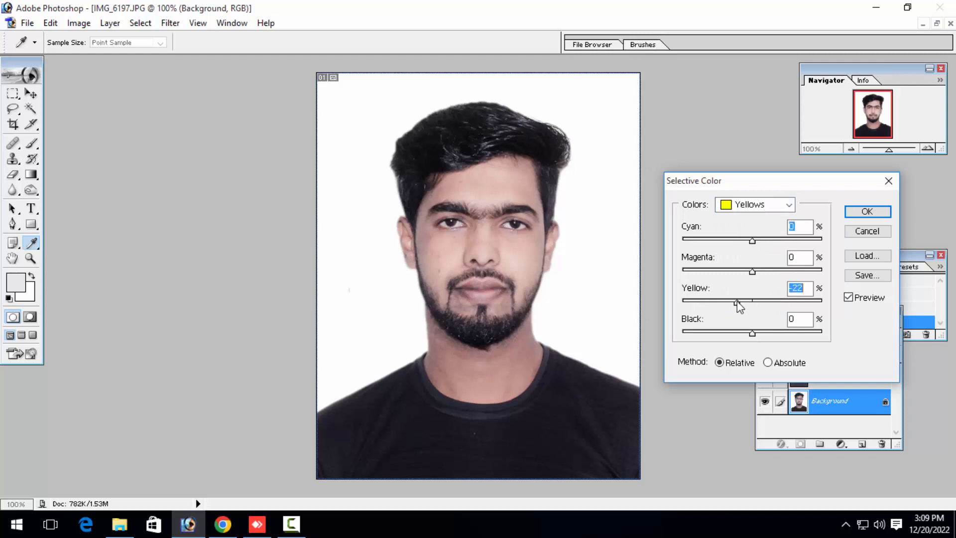
pyautogui.press('Return')
# Apply a Curves adjustment to Layer 1 with one RGB point at input 120, output 136.
pyautogui.press('z')
pyautogui.click(817, 385)
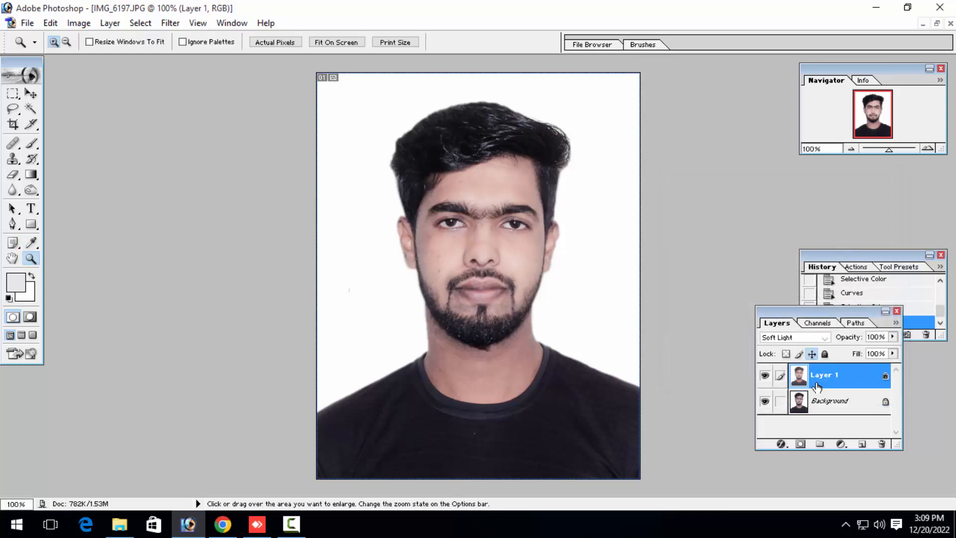
pyautogui.hotkey('ctrl', 'alt', 'm')
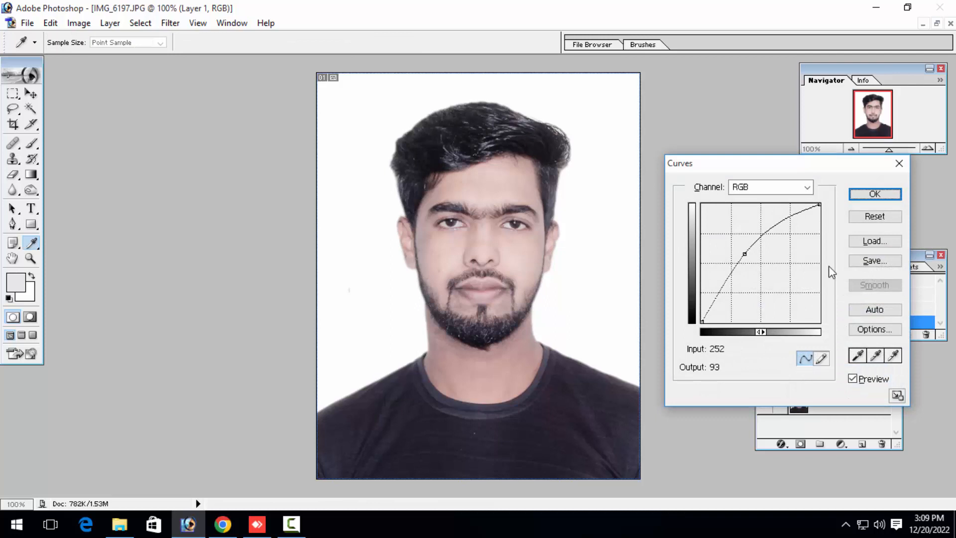
pyautogui.keyDown('alt'); pyautogui.click(869, 218); pyautogui.keyUp('alt')
pyautogui.click(757, 262)
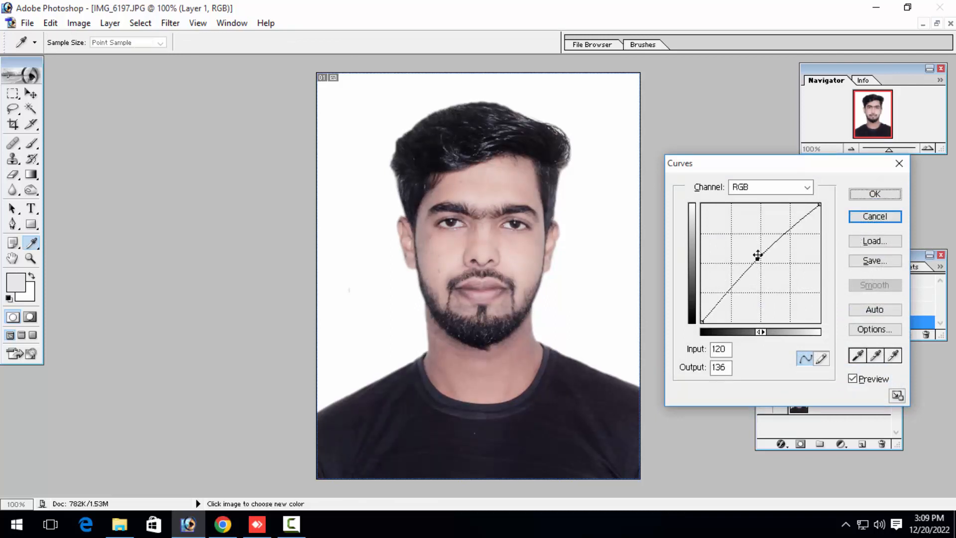
pyautogui.press('Return')
# Apply a Selective Color adjustment to the background layer with Black in Whites at +18%.
pyautogui.click(837, 401)
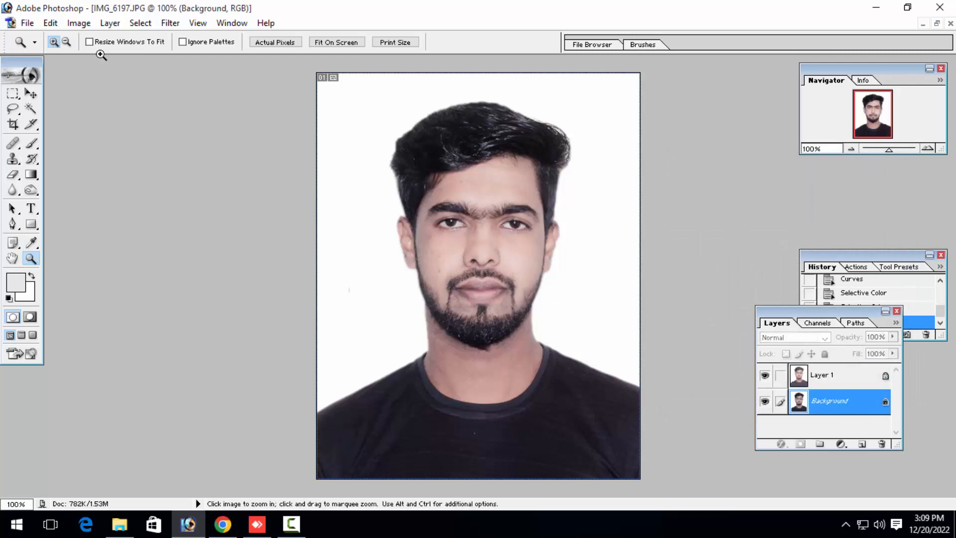
pyautogui.click(77, 24)
pyautogui.moveTo(102, 66)
pyautogui.click(228, 218)
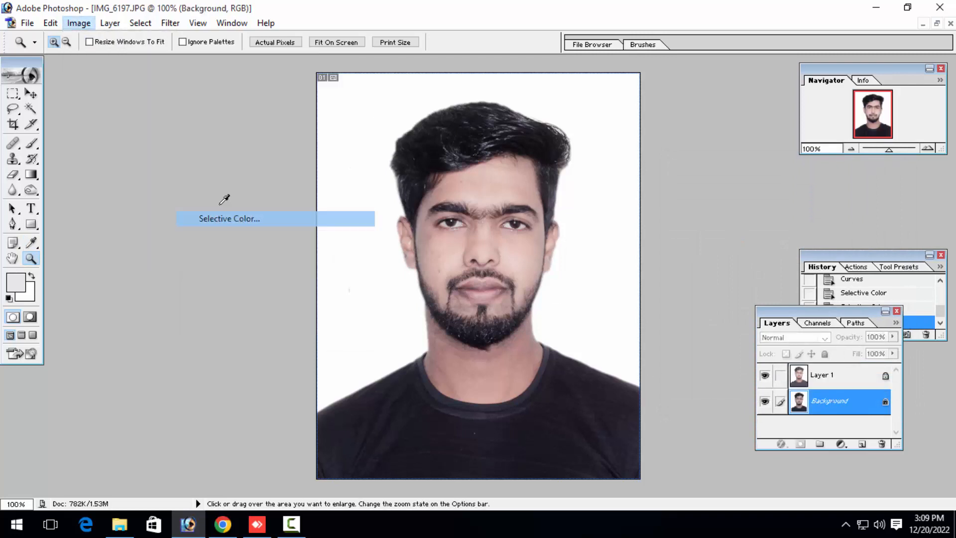
pyautogui.click(741, 209)
pyautogui.click(745, 288)
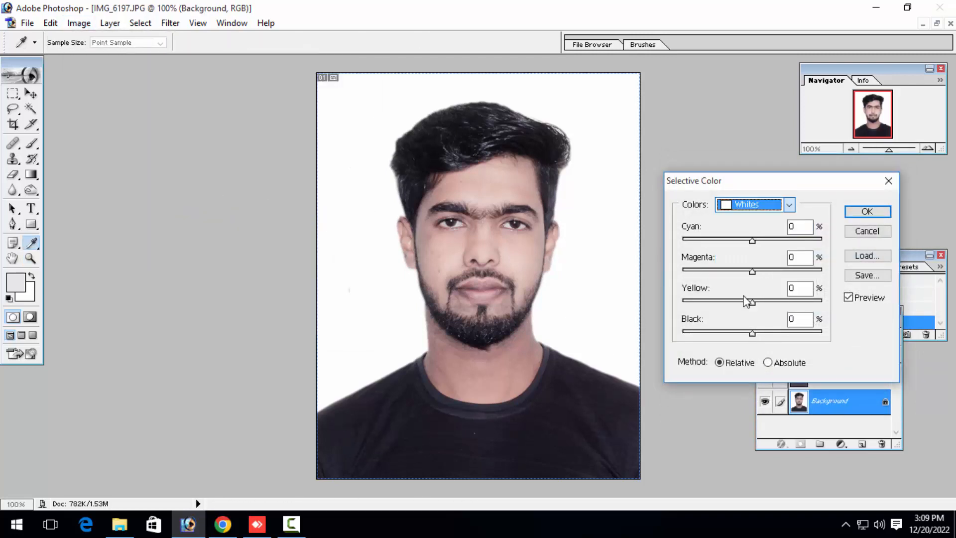
pyautogui.moveTo(759, 334); pyautogui.dragTo(771, 336)
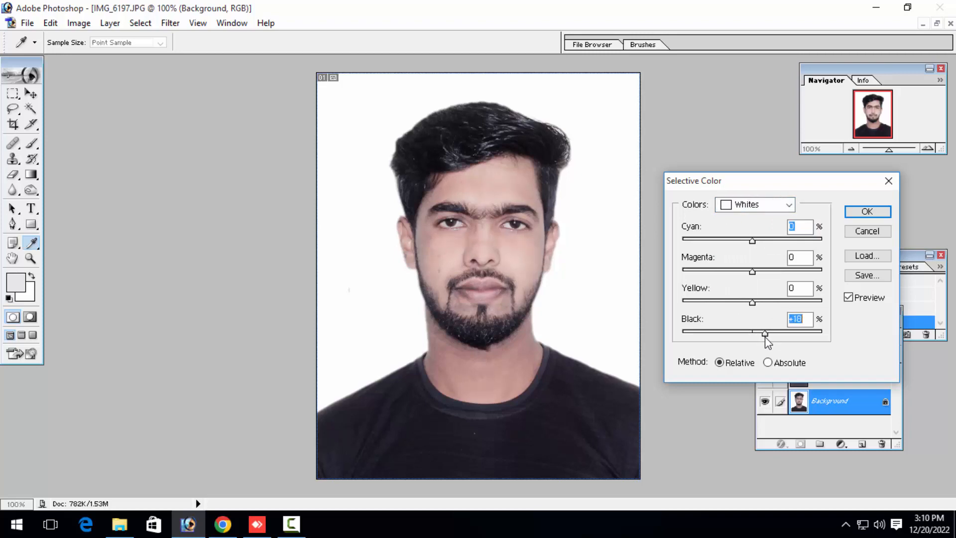
pyautogui.press('Return')
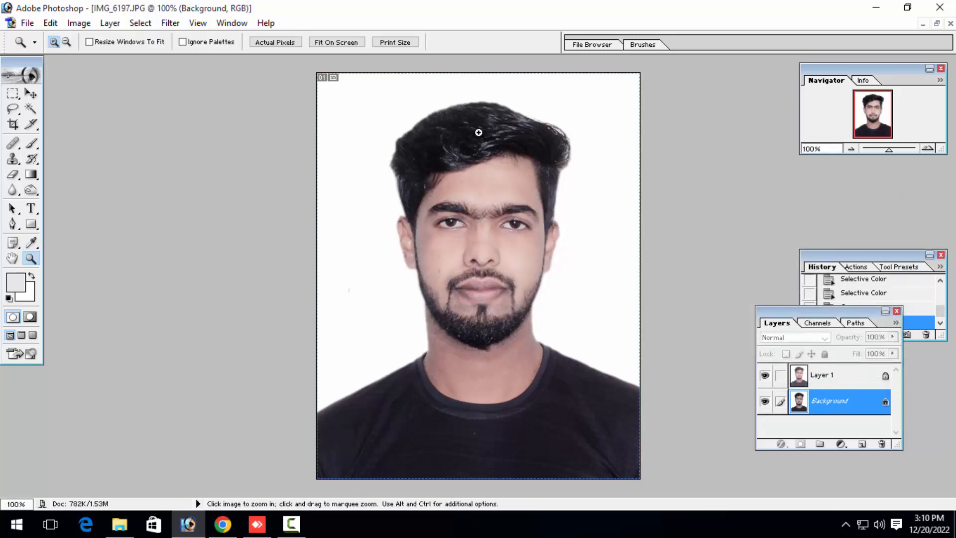
# Check the face up close, and apply a Selective Color adjustment to the background layer with Black in Reds at -48%.
pyautogui.click(479, 133)
pyautogui.click(479, 132)
pyautogui.moveTo(485, 388); pyautogui.dragTo(410, 150)
pyautogui.scroll(-3, 402, 263)
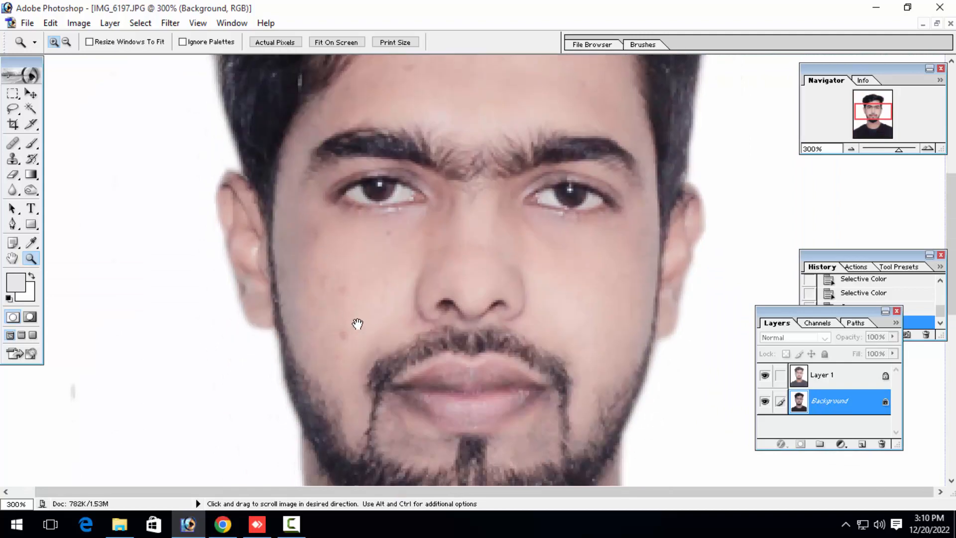
pyautogui.keyDown('alt'); pyautogui.click(493, 227); pyautogui.keyUp('alt')
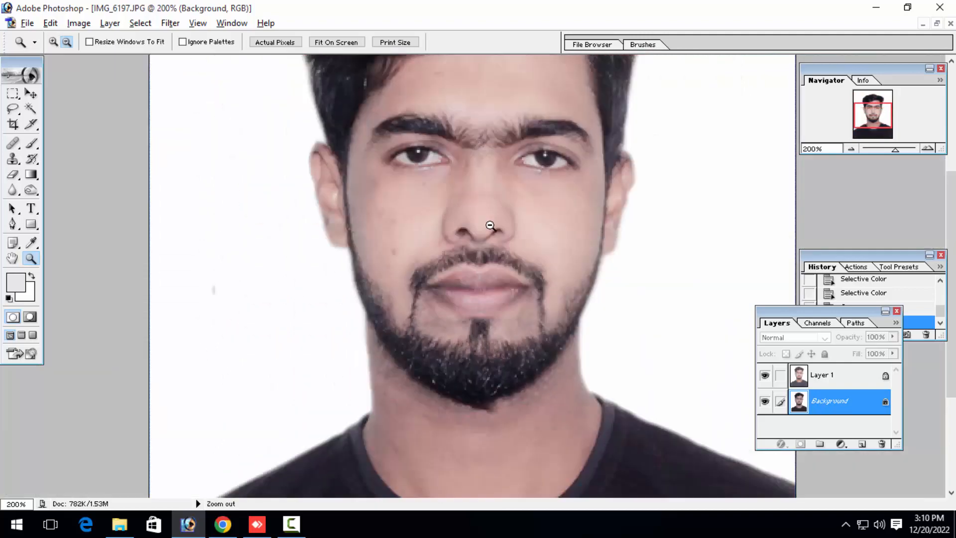
pyautogui.keyDown('alt'); pyautogui.click(502, 224); pyautogui.keyUp('alt')
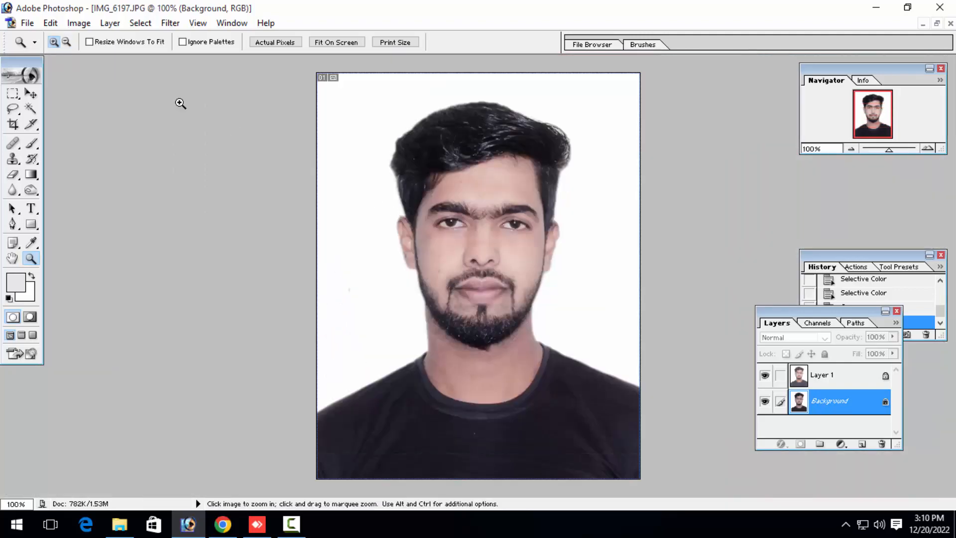
pyautogui.click(76, 24)
pyautogui.moveTo(125, 60)
pyautogui.click(271, 220)
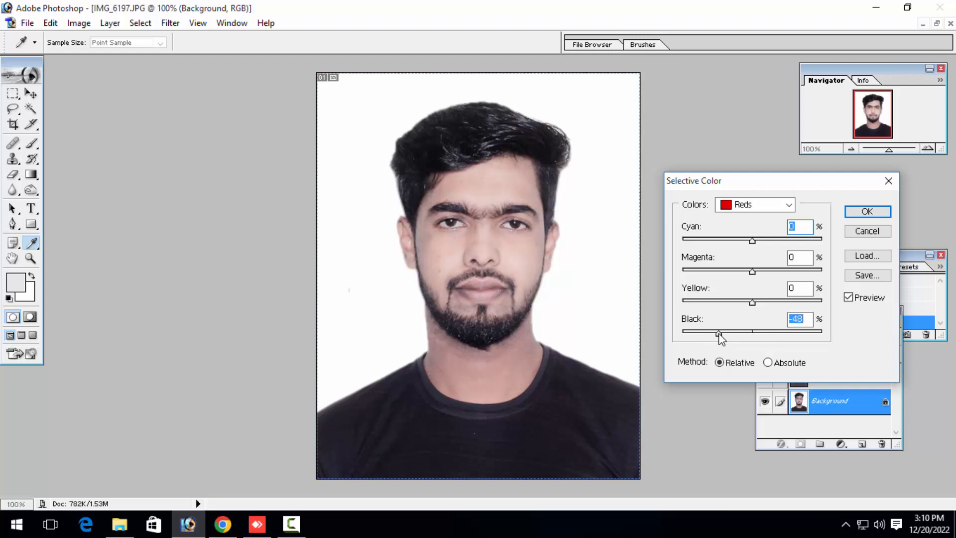
pyautogui.press('Return')
# Examine the beard, cheeks and eyes up close to check the lightened skin tone.
pyautogui.press('z')
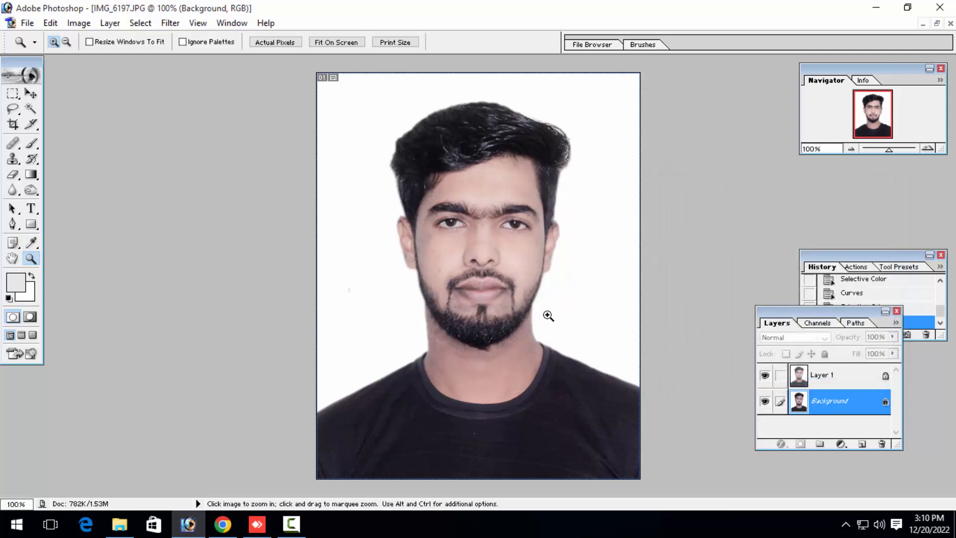
pyautogui.click(532, 312)
pyautogui.click(531, 311)
pyautogui.press('space')
pyautogui.moveTo(529, 248); pyautogui.dragTo(527, 328)
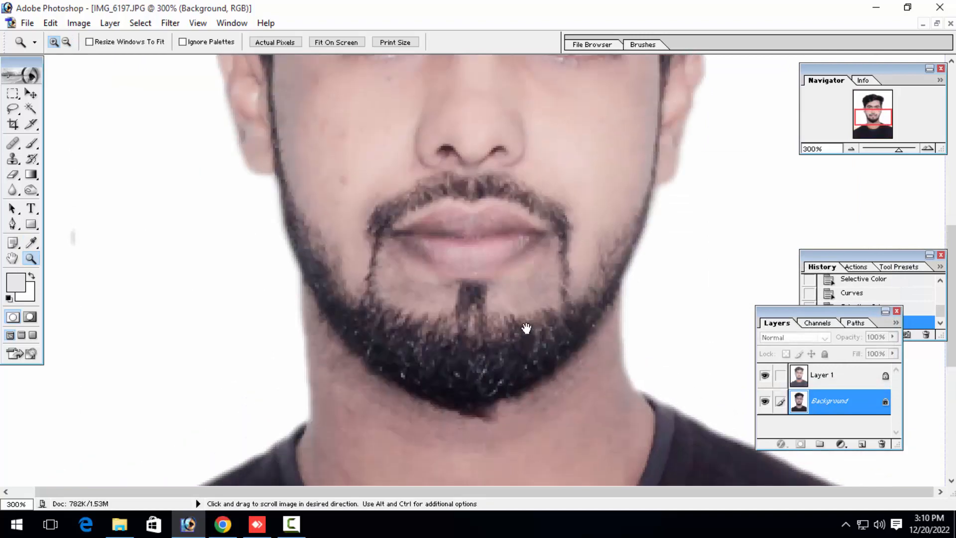
pyautogui.press('space')
pyautogui.moveTo(462, 108); pyautogui.dragTo(453, 318)
pyautogui.keyDown('alt'); pyautogui.click(466, 300); pyautogui.keyUp('alt')
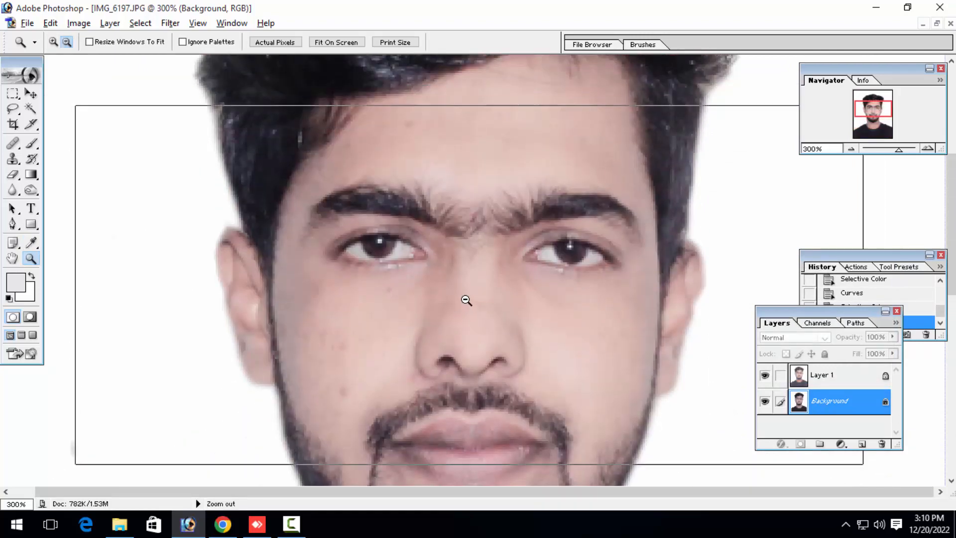
pyautogui.keyDown('alt'); pyautogui.click(466, 300); pyautogui.keyUp('alt')
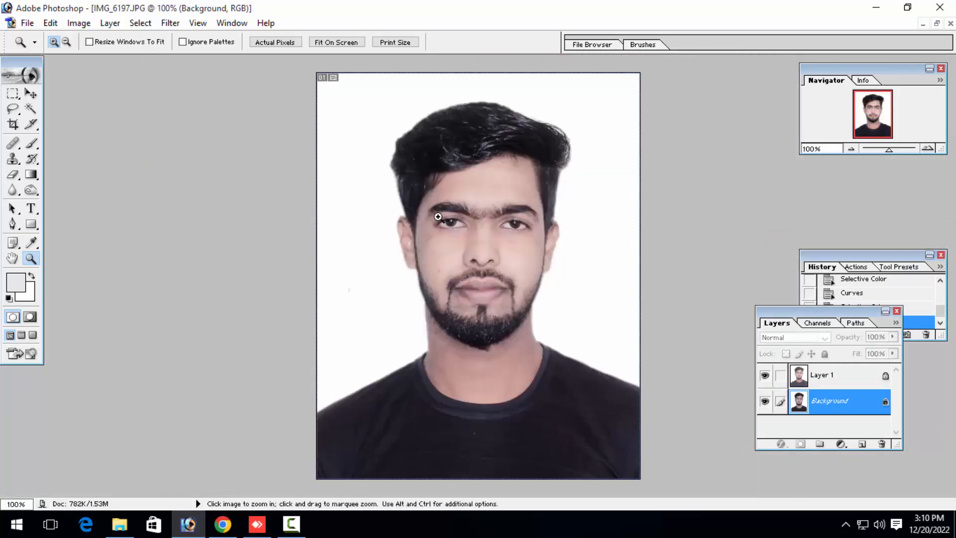
# Select the face and neck skin on the background layer with the Magic Wand and feather the selection.
pyautogui.press('w')
pyautogui.click(422, 235)
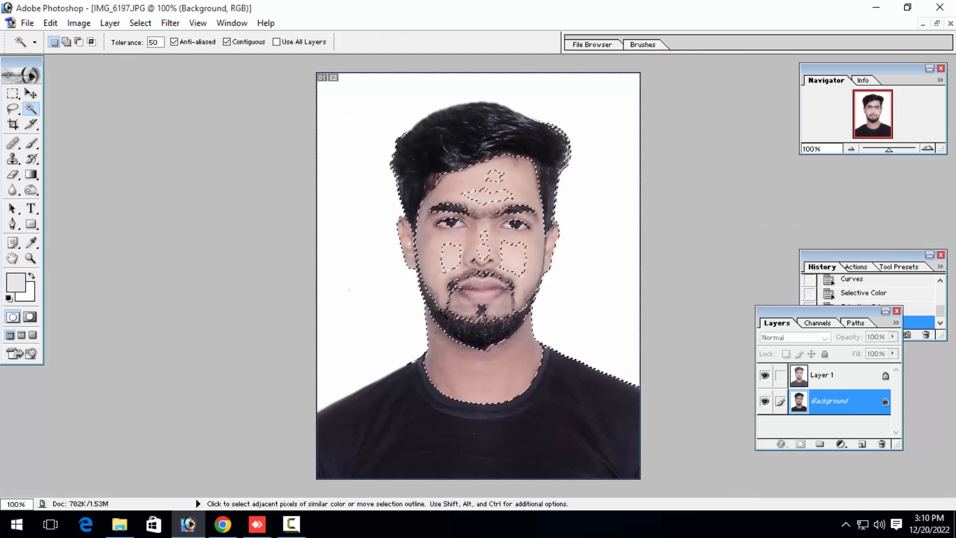
pyautogui.hotkey('ctrl', 'alt', 'd')
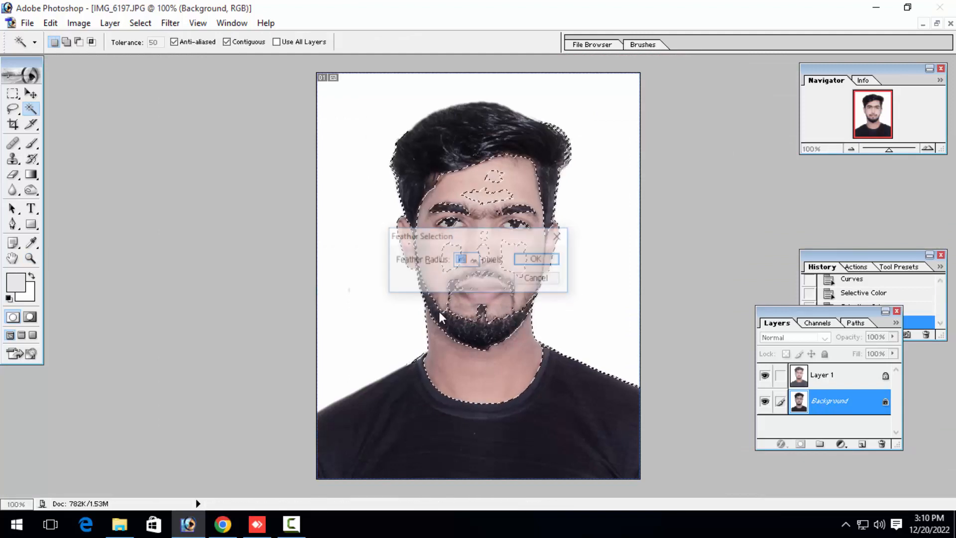
pyautogui.press('Return')
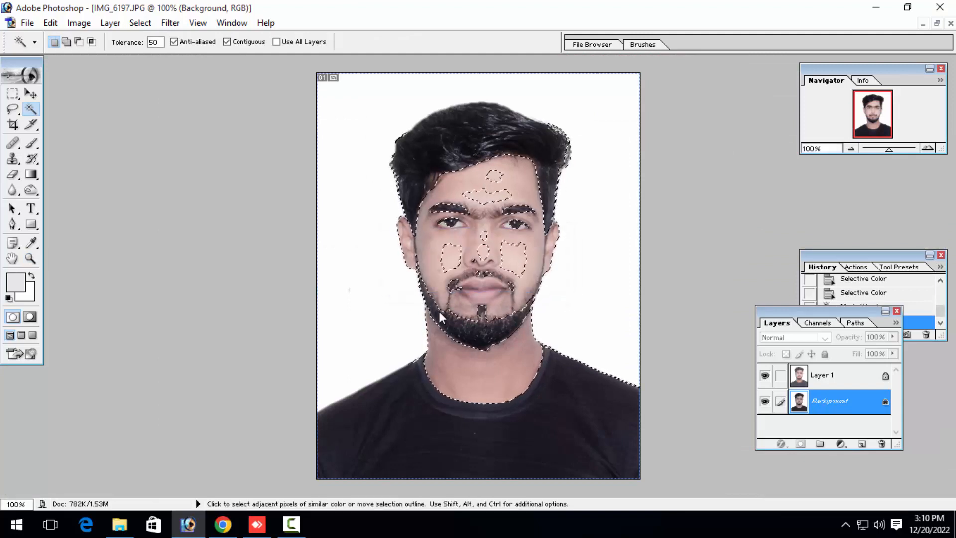
# Brighten the selected face and neck skin using Levels with a white input level of 245, and deselect.
pyautogui.hotkey('ctrl', 'l')
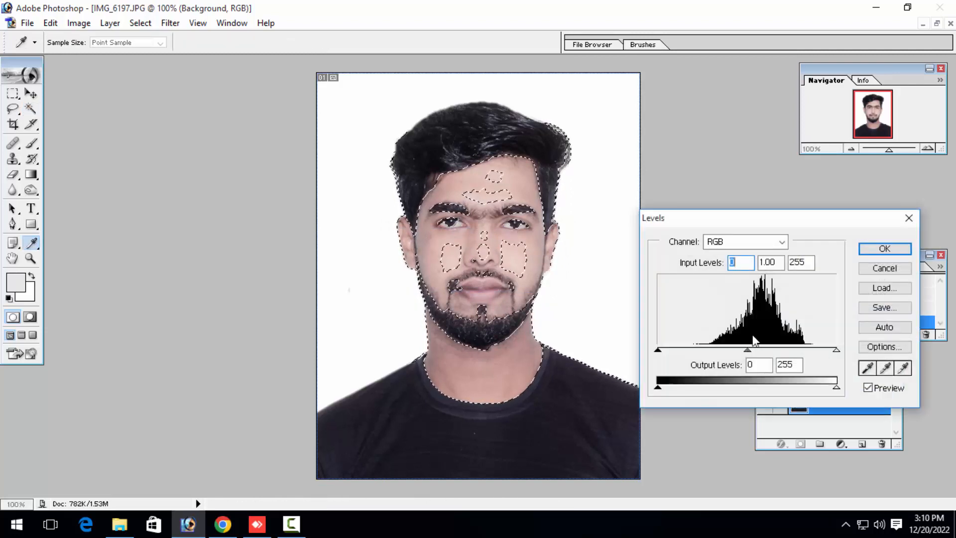
pyautogui.moveTo(836, 351); pyautogui.dragTo(832, 350)
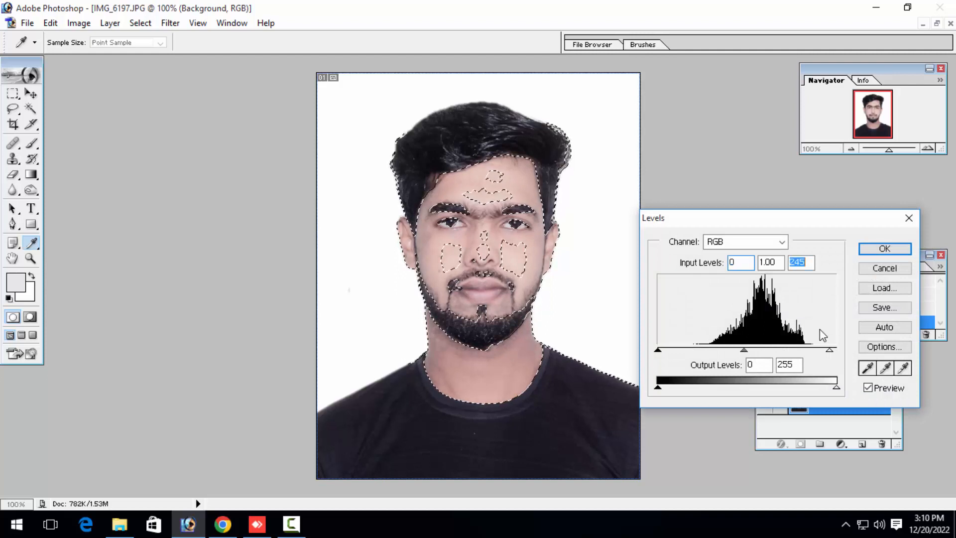
pyautogui.press('Return')
pyautogui.hotkey('ctrl', 'd')
# Select the face skin with a feathered Magic Wand selection, apply Levels with midtones 0.98 and white input 254, and deselect.
pyautogui.click(519, 290)
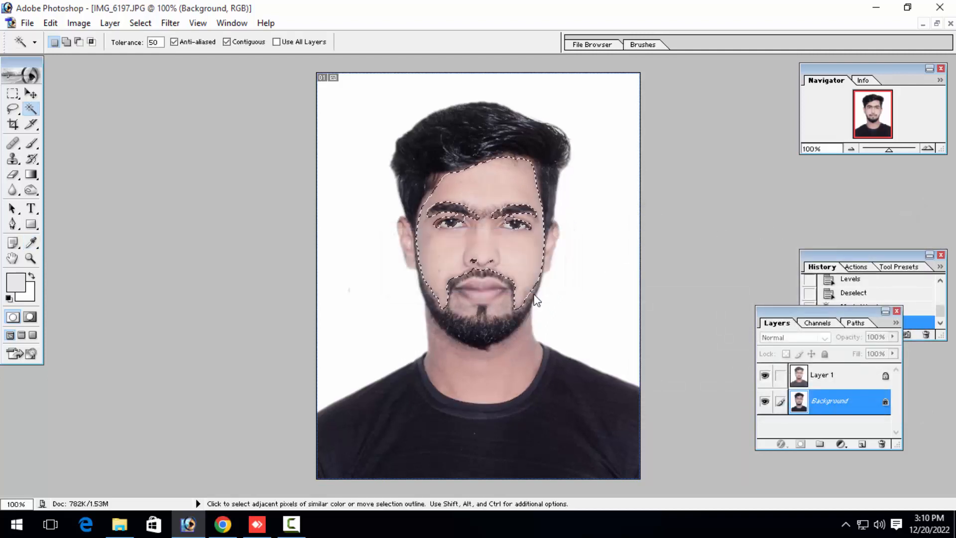
pyautogui.hotkey('ctrl', 'l')
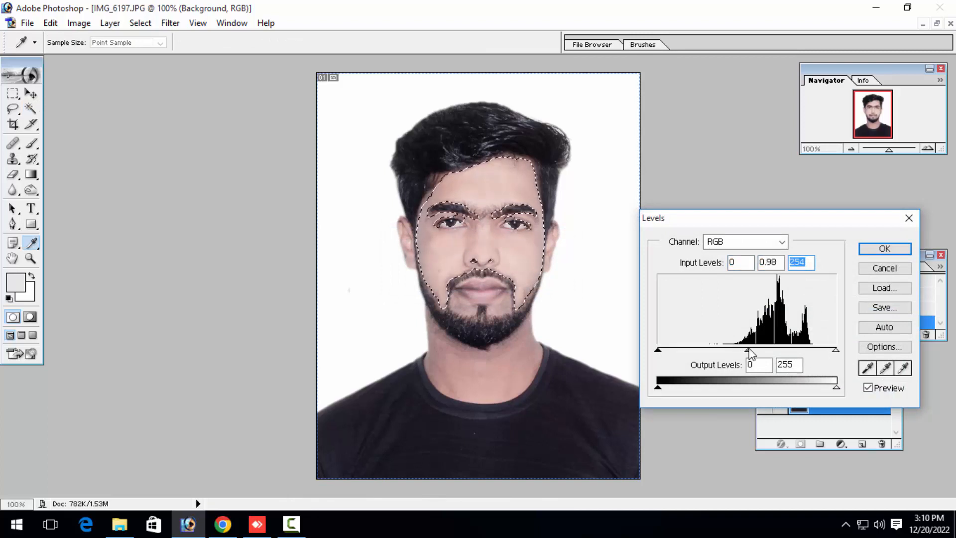
pyautogui.press('Return')
pyautogui.hotkey('ctrl', 'd')
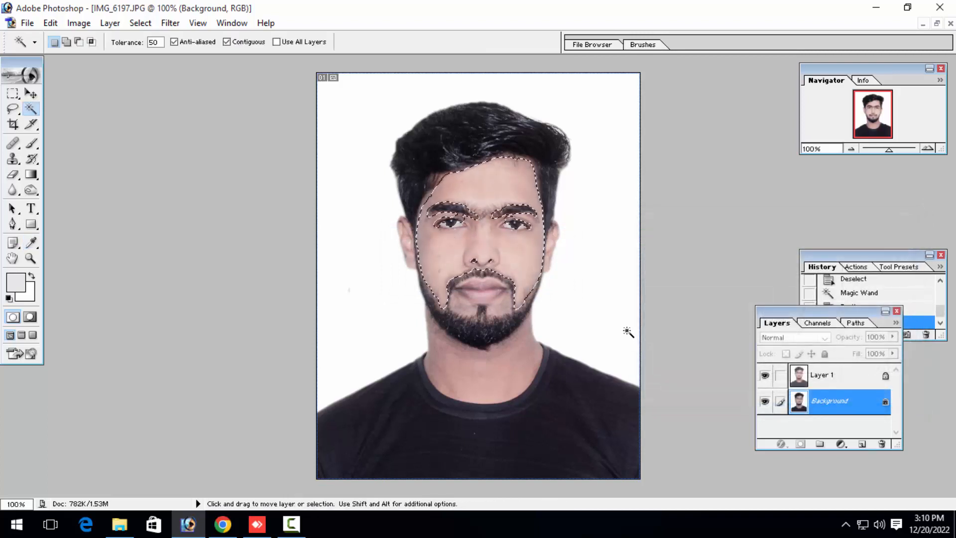
# Inspect the face and neck at several magnifications for uneven or shaded skin areas.
pyautogui.hotkey('ctrl', 'space')
pyautogui.click(520, 309)
pyautogui.click(520, 309)
pyautogui.scroll(10, 463, 348)
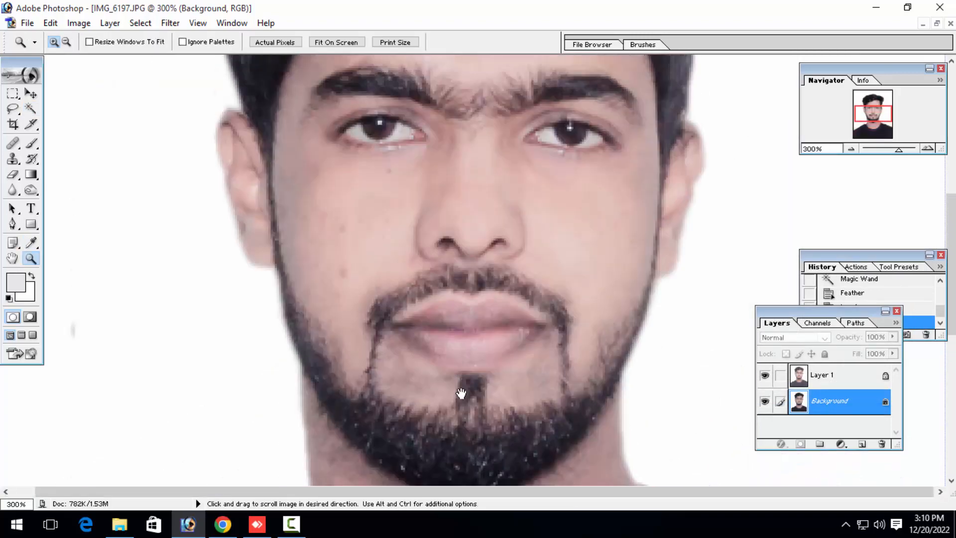
pyautogui.keyDown('alt'); pyautogui.click(548, 366); pyautogui.keyUp('alt')
pyautogui.keyDown('alt'); pyautogui.click(548, 366); pyautogui.keyUp('alt')
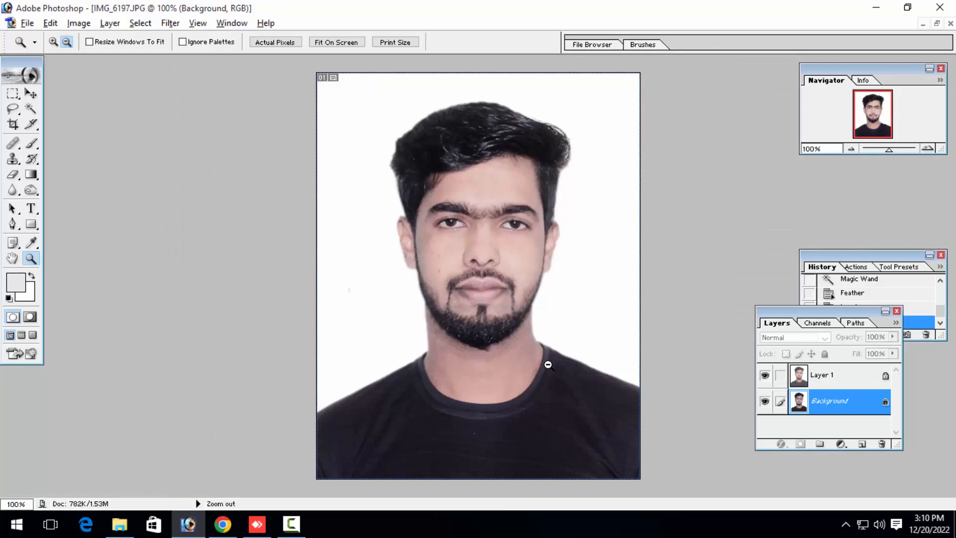
pyautogui.keyDown('alt'); pyautogui.click(548, 365); pyautogui.keyUp('alt')
pyautogui.click(472, 328)
pyautogui.click(470, 328)
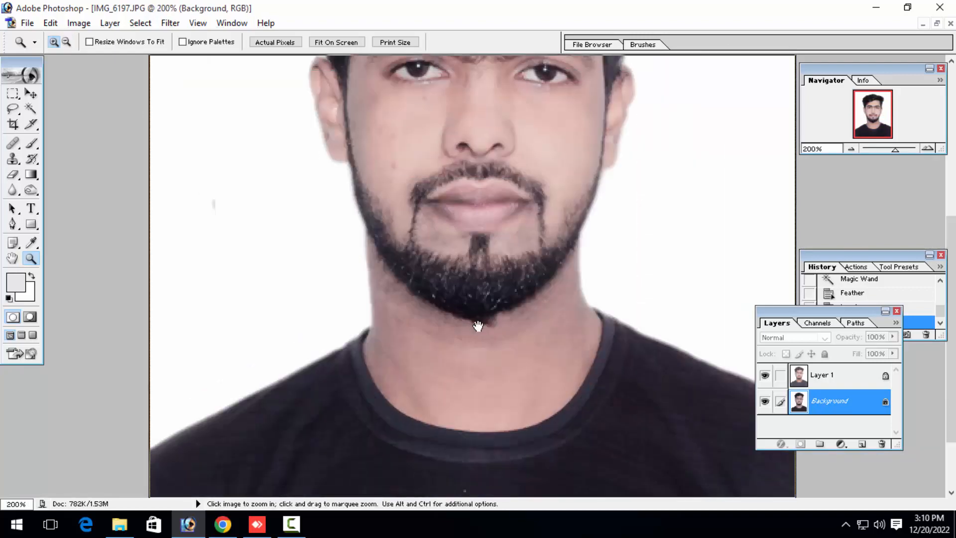
pyautogui.click(478, 327)
pyautogui.scroll(8, 548, 298)
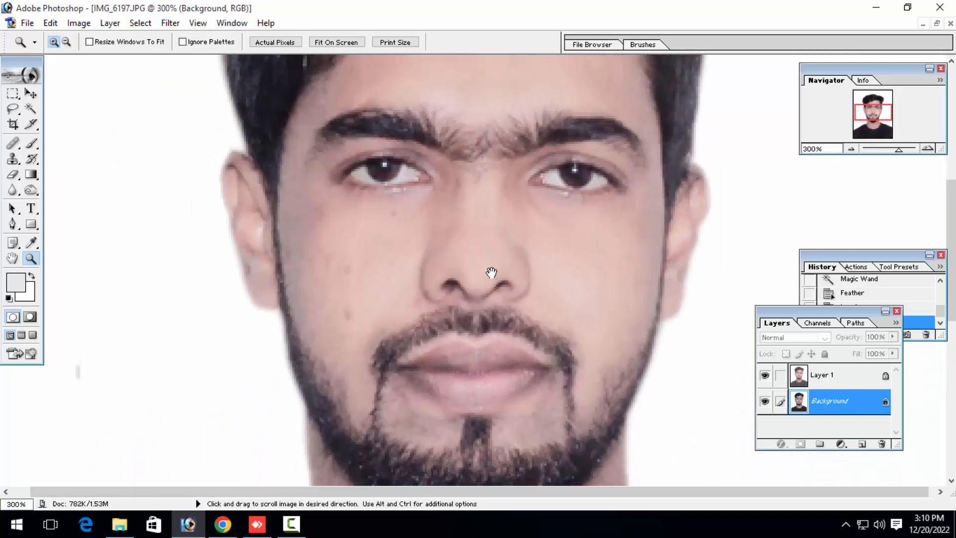
pyautogui.scroll(1, 491, 272)
# Select the shaded skin along the temple and cheek on the image's left side with the Magic Wand at tolerance 10, and feather it.
pyautogui.press('w')
pyautogui.click(301, 252)
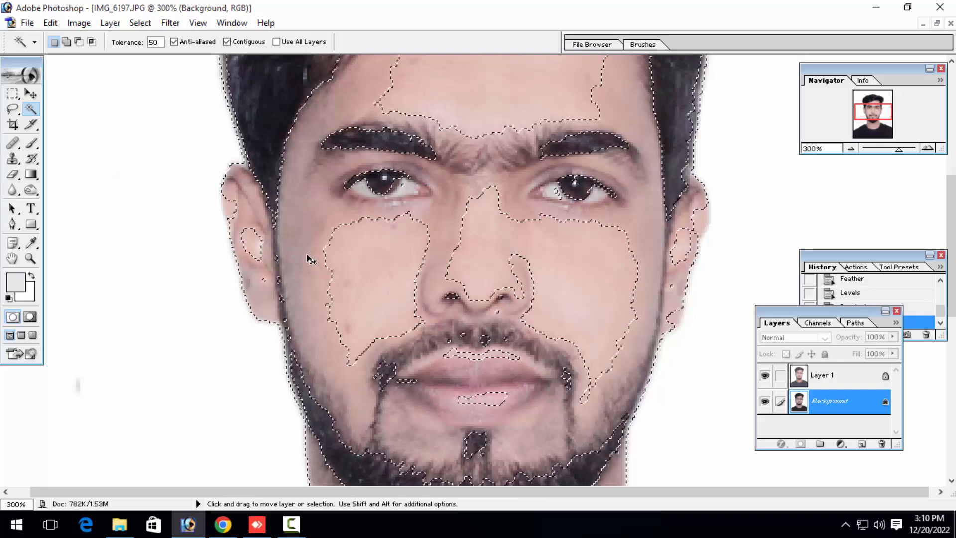
pyautogui.hotkey('ctrl', 'd')
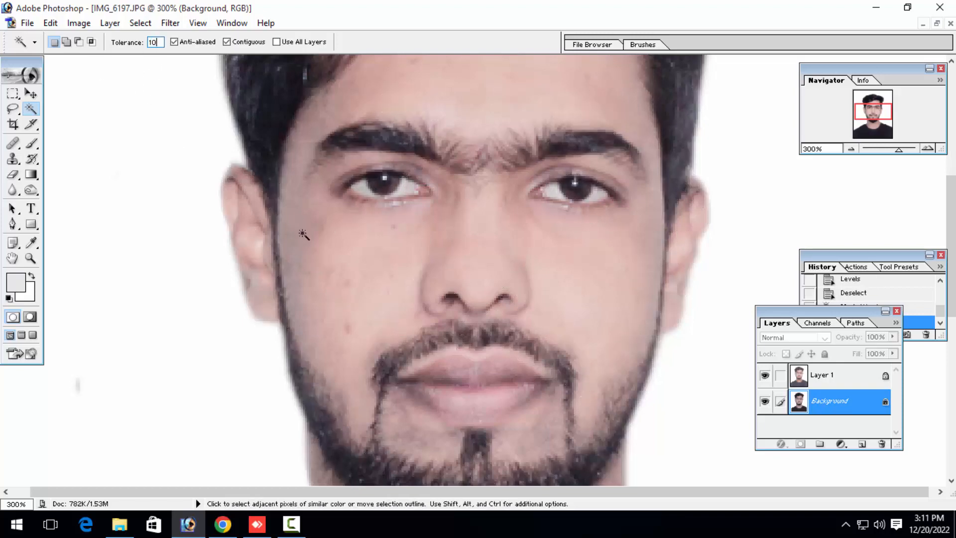
pyautogui.click(304, 235)
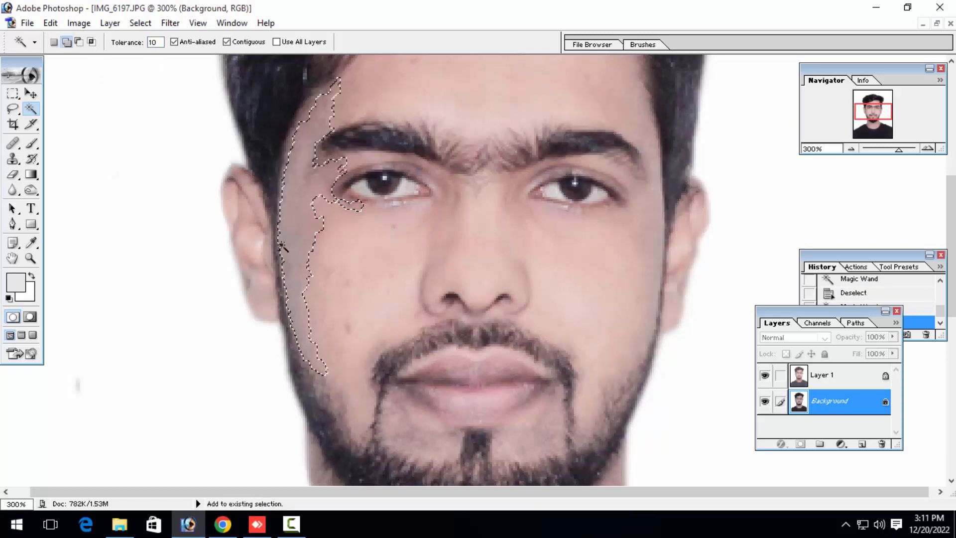
pyautogui.hotkey('ctrl', 'alt', 'd')
pyautogui.press('Return')
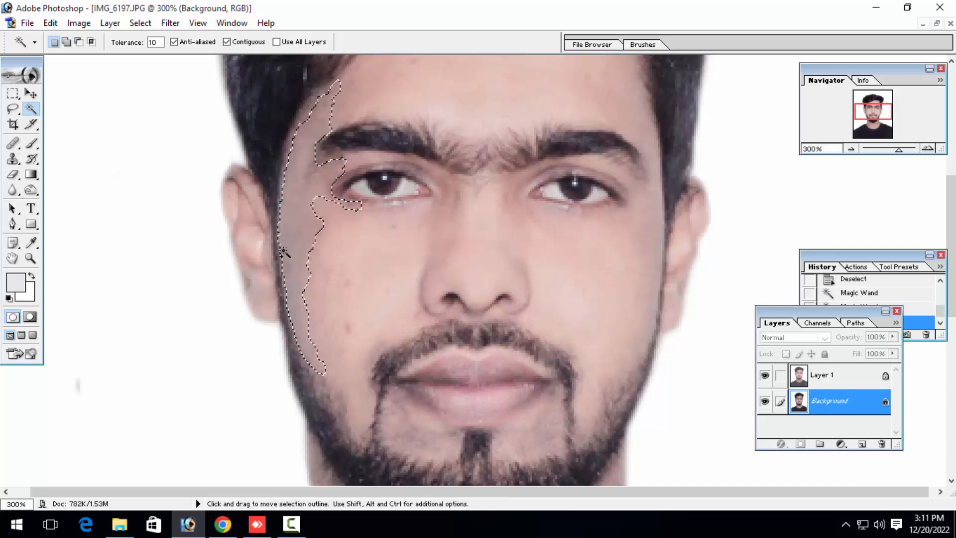
# Lighten the selected temple and cheek shadow using Levels with midtones 1.00 and white input 254, and deselect.
pyautogui.hotkey('ctrl', 'l')
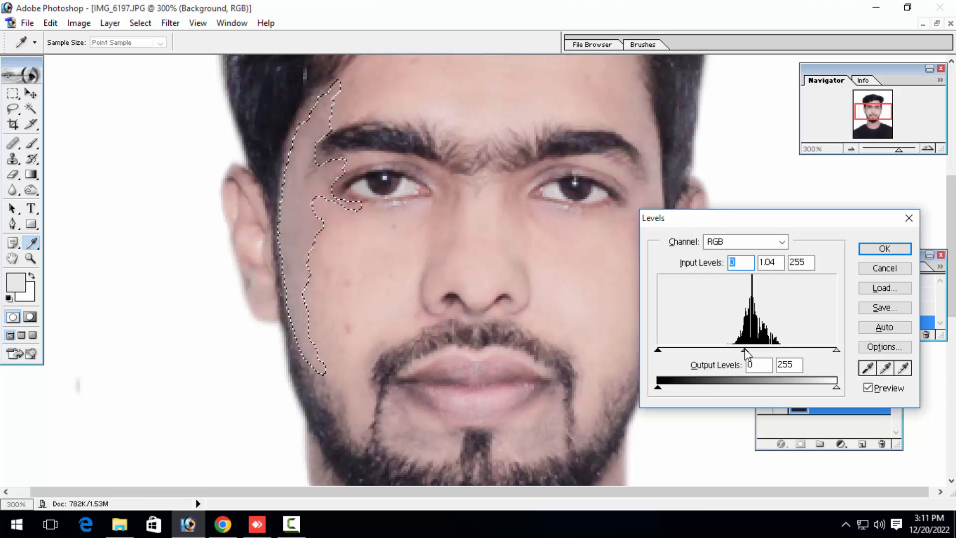
pyautogui.moveTo(838, 349); pyautogui.dragTo(836, 351)
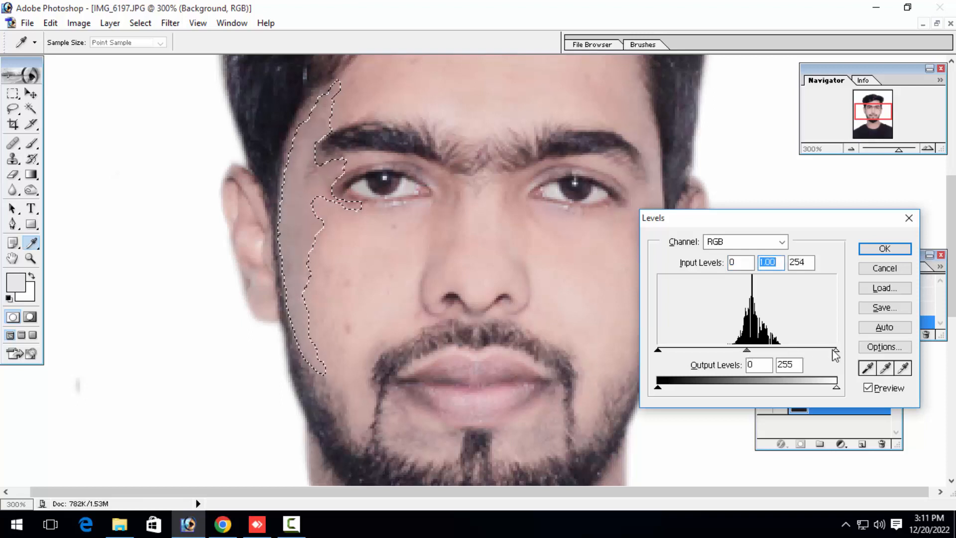
pyautogui.press('Return')
# Review the finished portrait both as a whole and up close around the face.
pyautogui.press('z')
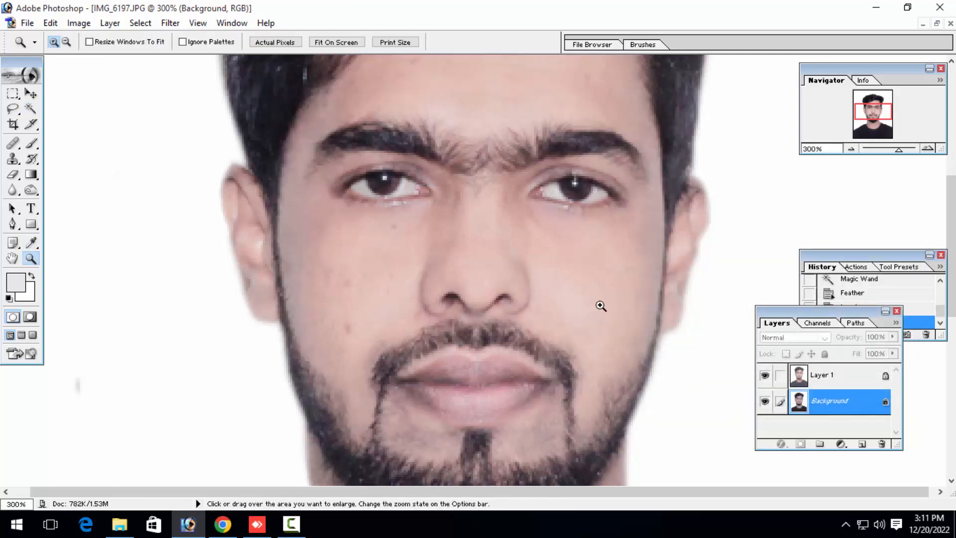
pyautogui.keyDown('alt'); pyautogui.click(542, 306); pyautogui.keyUp('alt')
pyautogui.keyDown('alt'); pyautogui.click(545, 305); pyautogui.keyUp('alt')
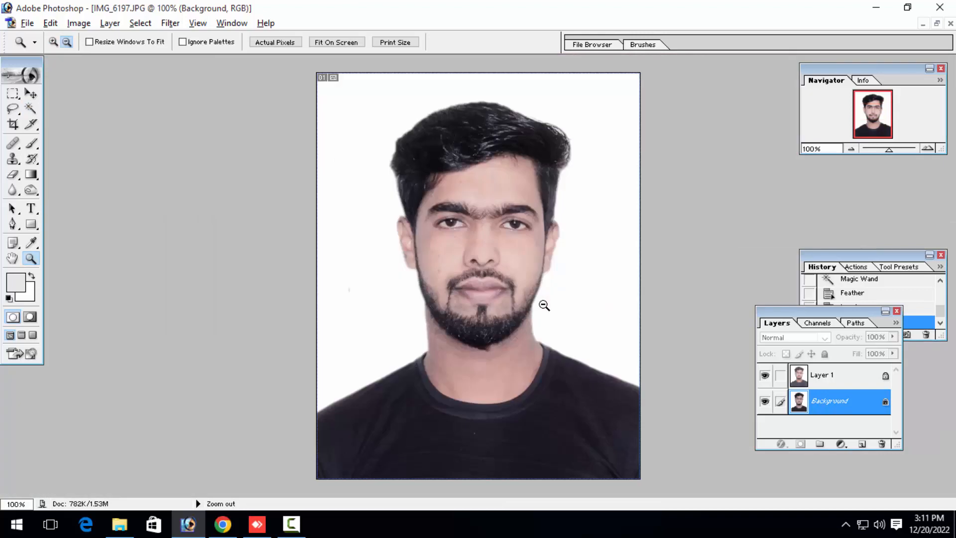
pyautogui.keyDown('alt'); pyautogui.click(544, 305); pyautogui.keyUp('alt')
pyautogui.click(522, 288)
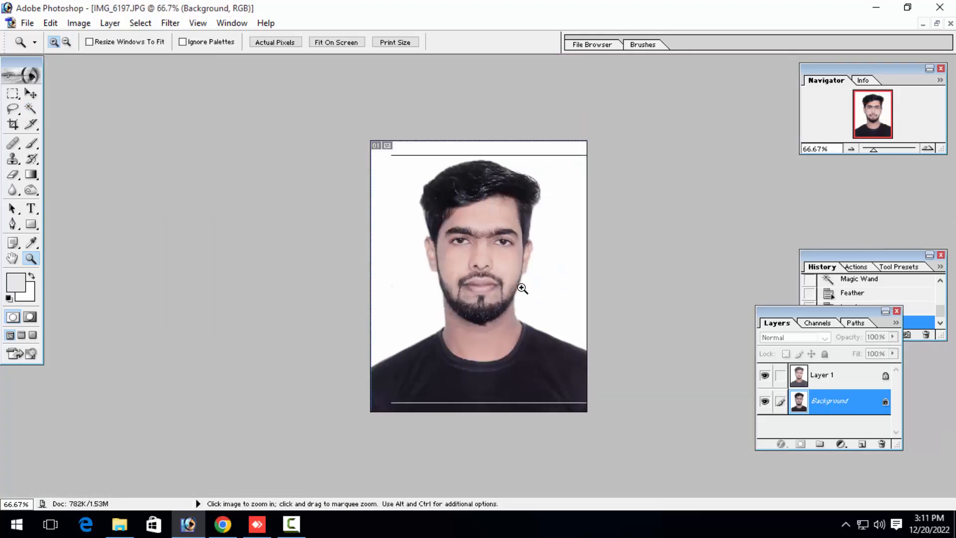
pyautogui.click(522, 288)
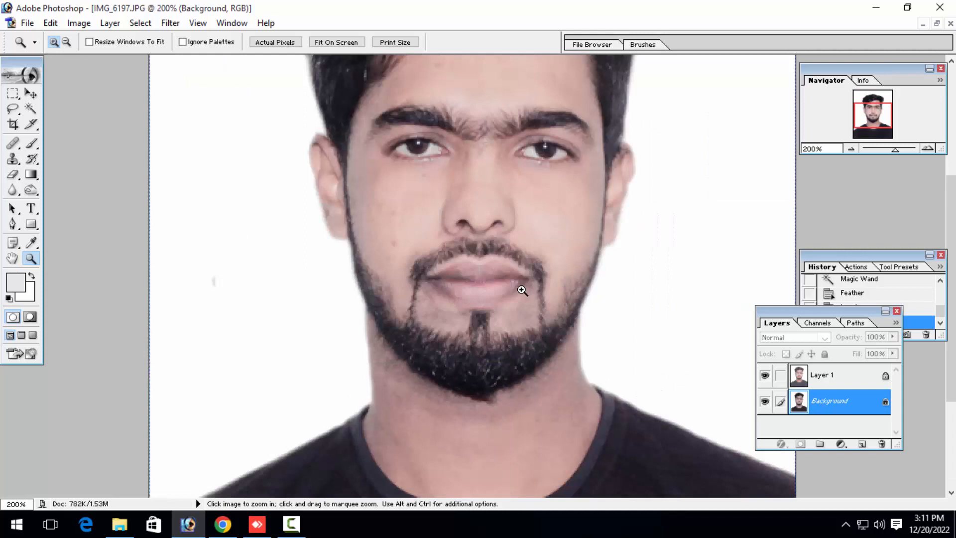
pyautogui.keyDown('alt'); pyautogui.click(522, 290); pyautogui.keyUp('alt')
pyautogui.click(291, 524)
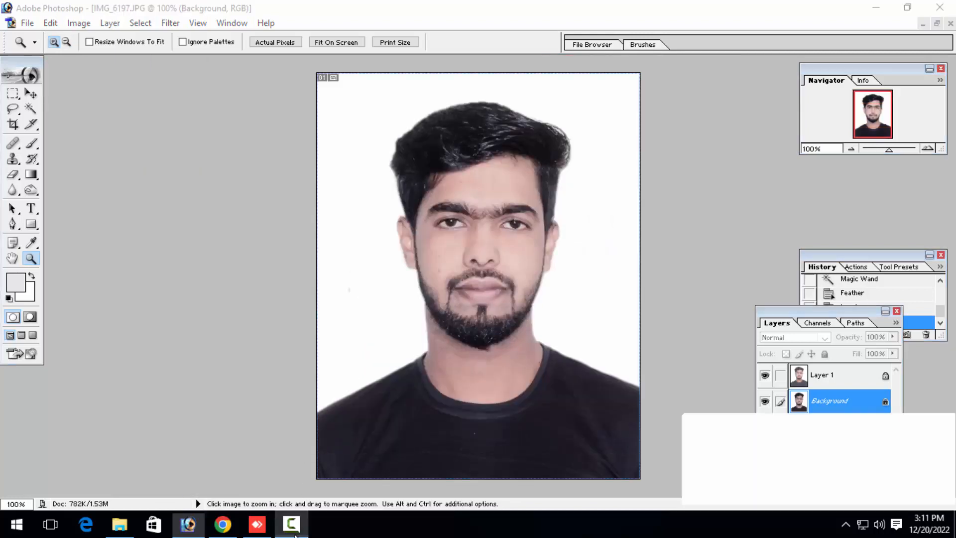